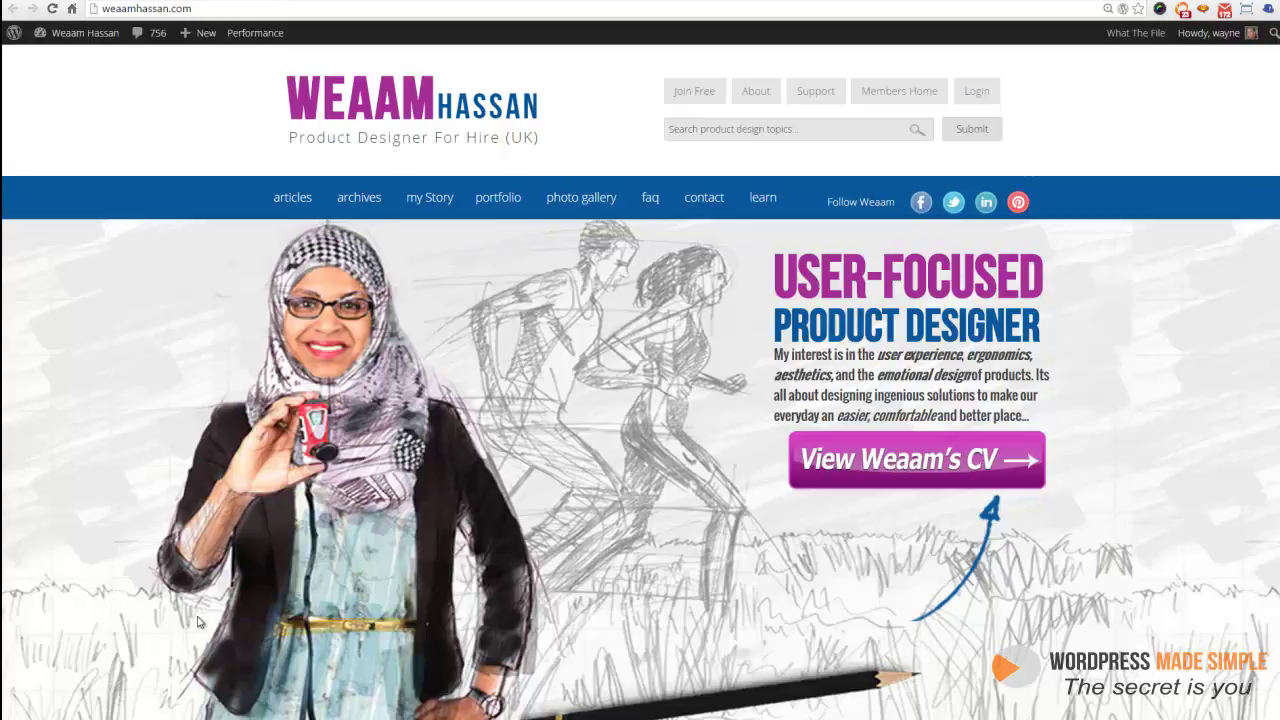
Step: Look over the site's home page and check the installed WordPress version in the dashboard's At a Glance box
{"action": "scroll", "coordinate": [67, 455], "scroll_direction": "down", "scroll_amount": 2}
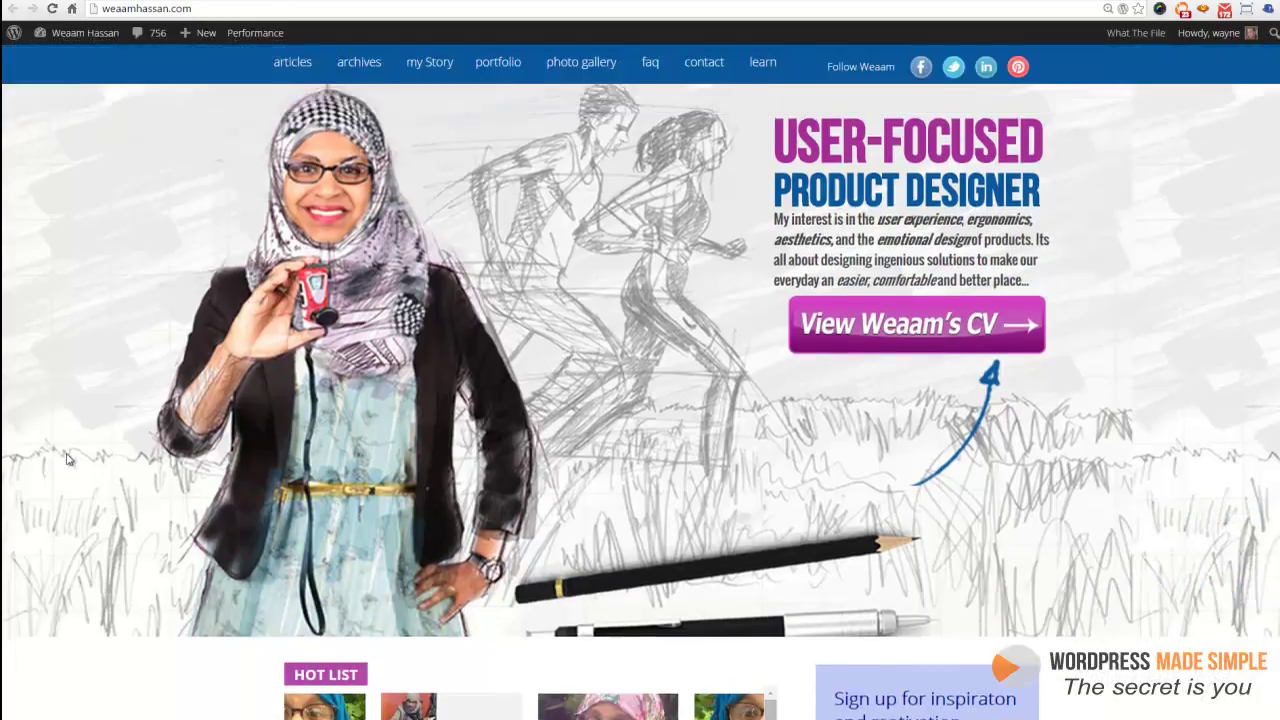
{"action": "scroll", "coordinate": [70, 457], "scroll_direction": "up", "scroll_amount": 2}
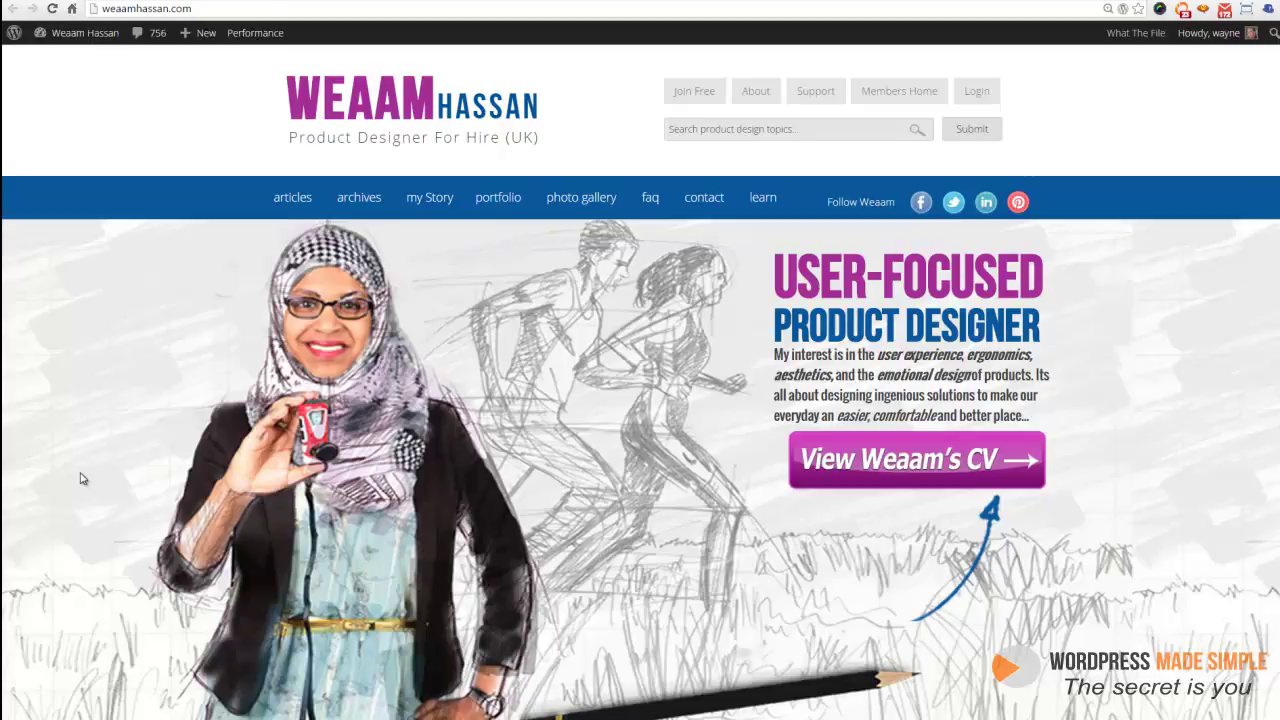
{"action": "mouse_move", "coordinate": [648, 186]}
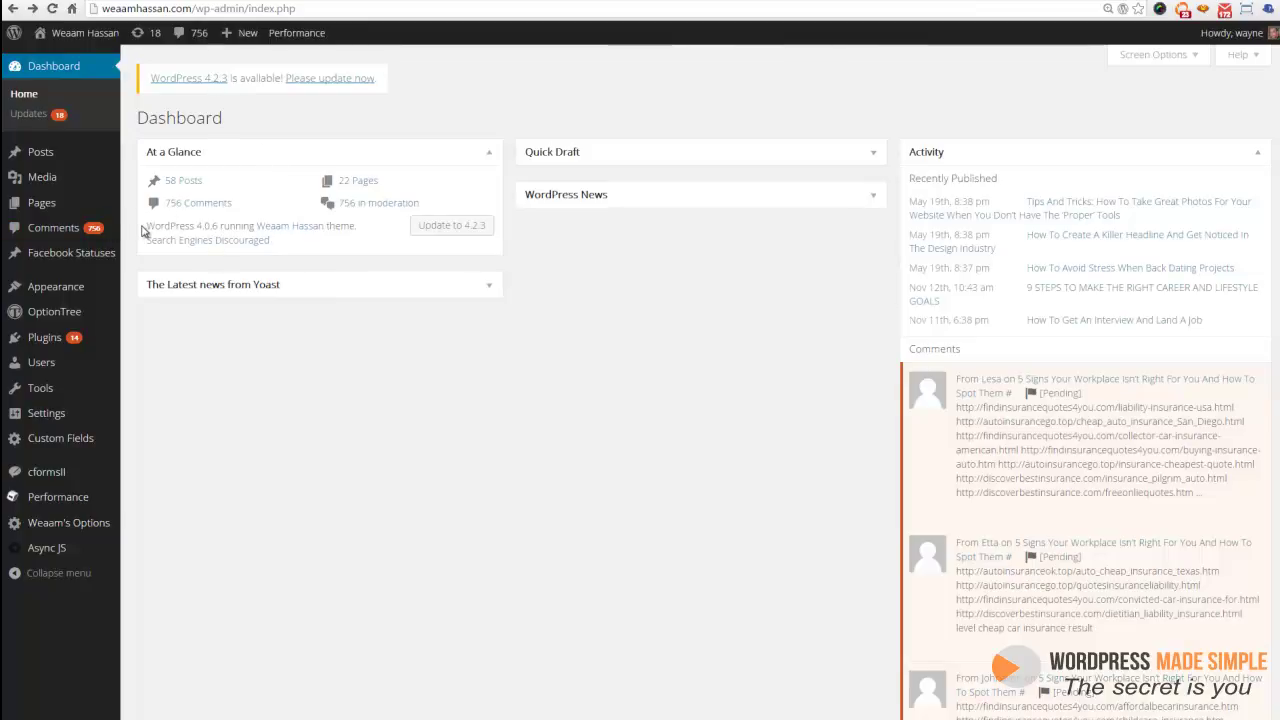
{"action": "left_click_drag", "start_coordinate": [146, 226], "coordinate": [220, 226]}
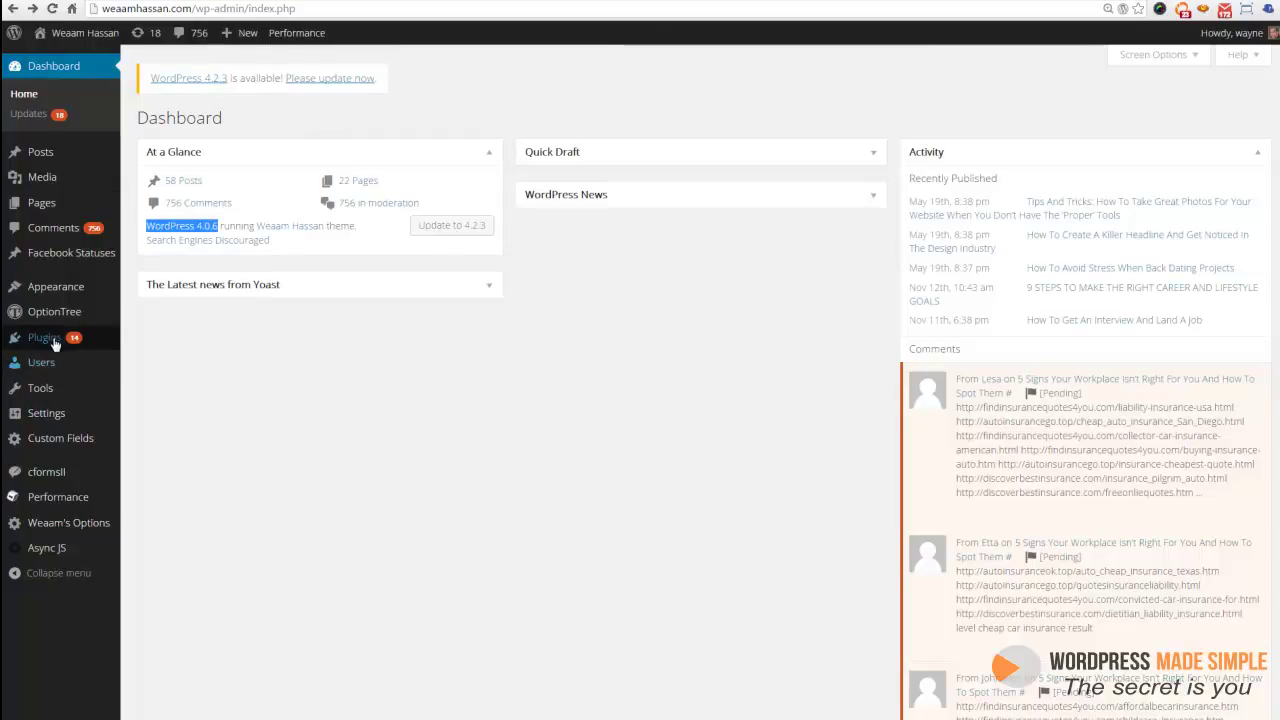
Step: Open the installed plugins list and review which plugins have updates available
{"action": "mouse_move", "coordinate": [53, 342]}
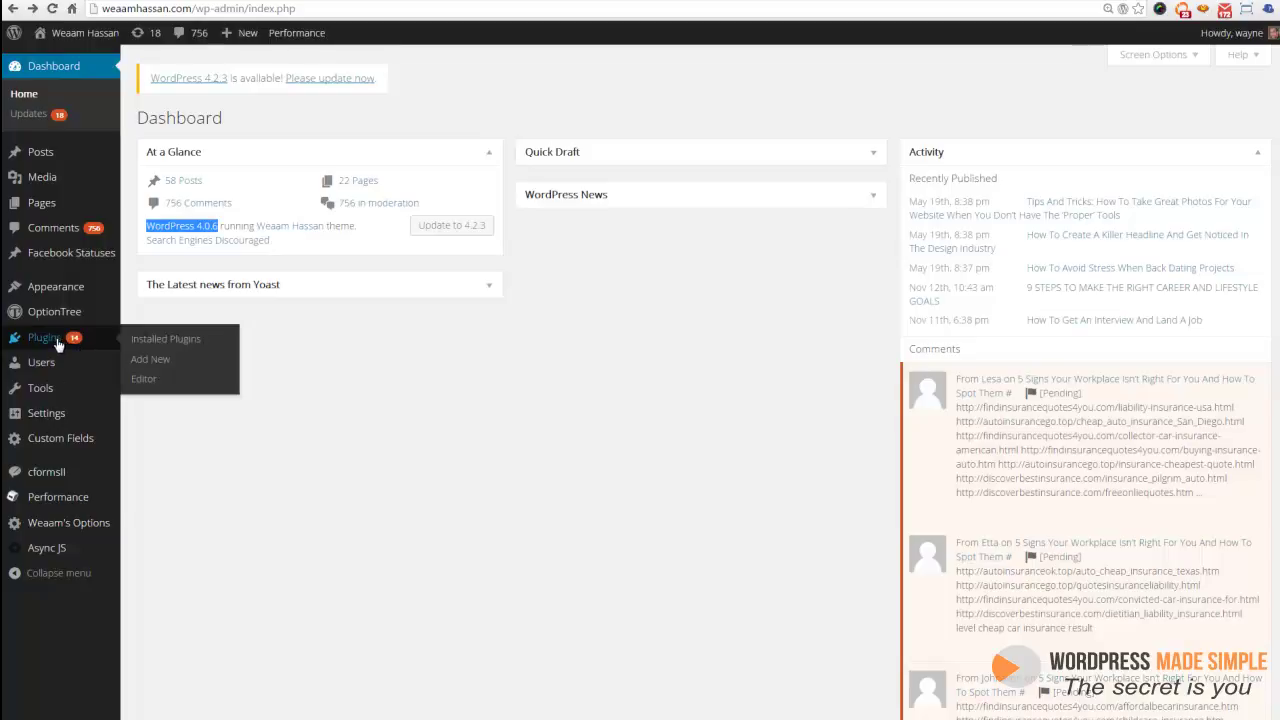
{"action": "left_click", "coordinate": [57, 343]}
{"action": "scroll", "coordinate": [331, 308], "scroll_direction": "down", "scroll_amount": 5}
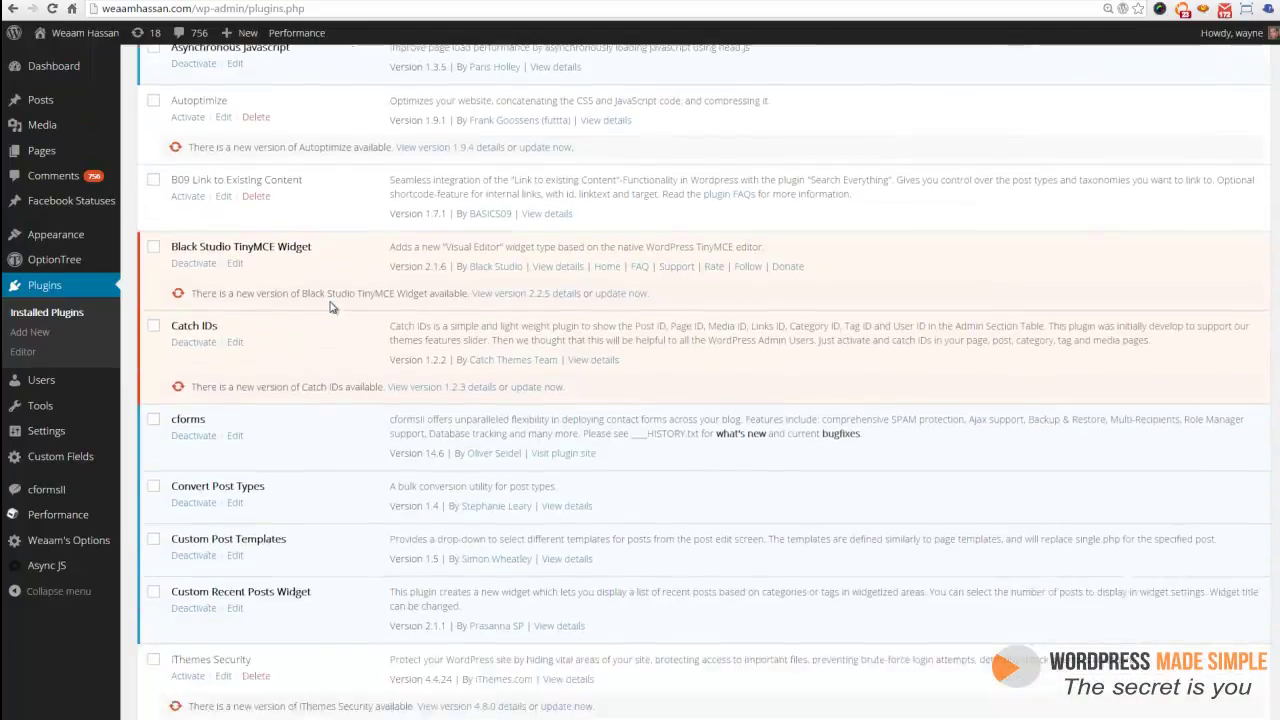
{"action": "scroll", "coordinate": [331, 308], "scroll_direction": "down", "scroll_amount": 12}
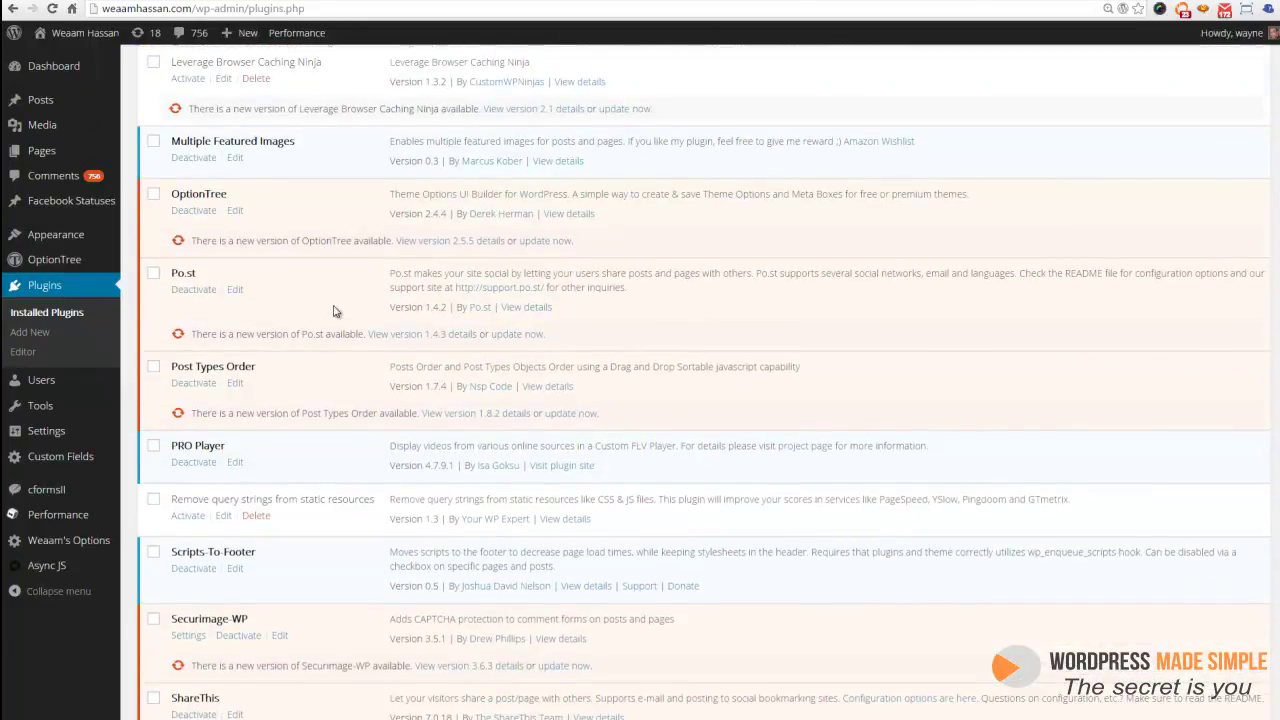
{"action": "scroll", "coordinate": [335, 311], "scroll_direction": "down", "scroll_amount": 10}
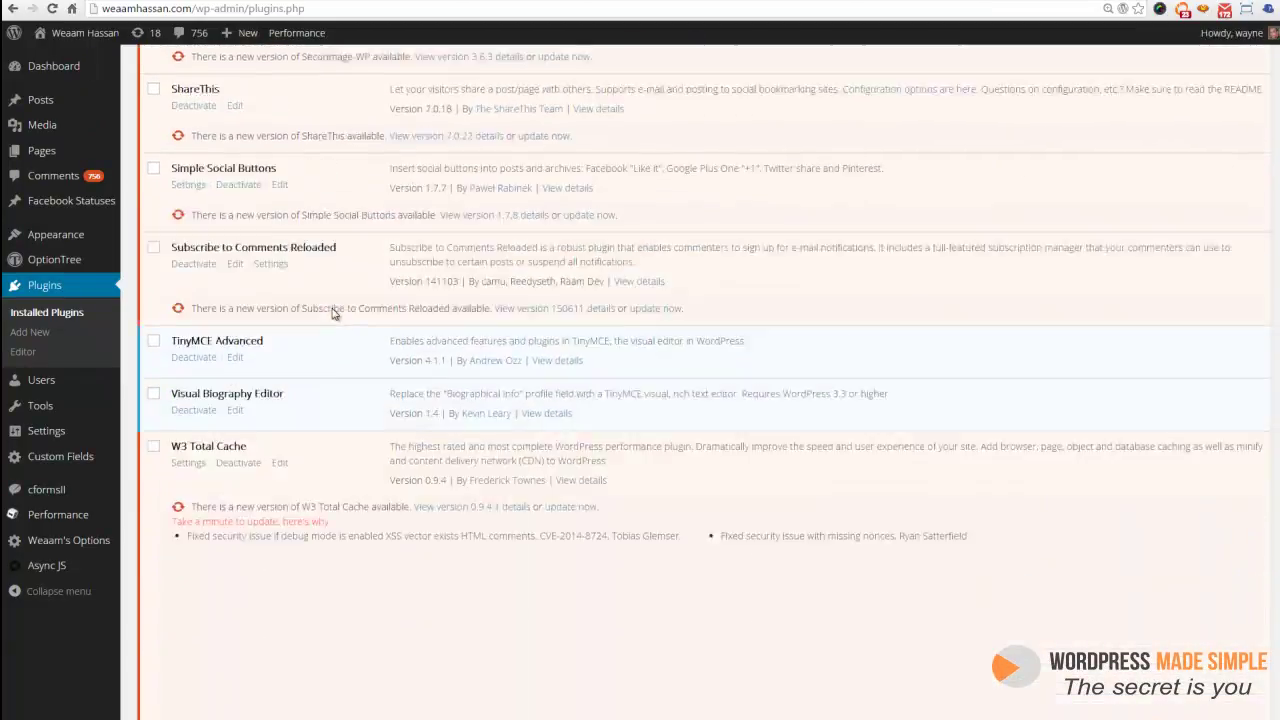
{"action": "scroll", "coordinate": [334, 314], "scroll_direction": "up", "scroll_amount": 20}
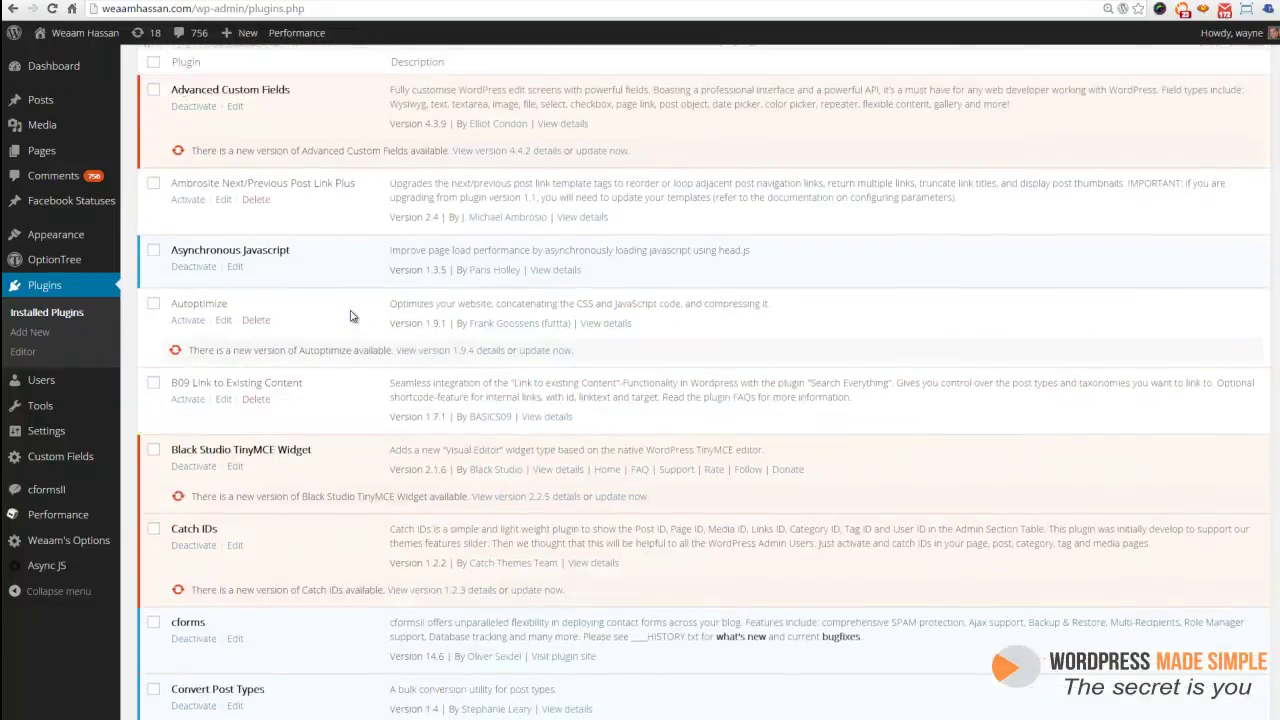
{"action": "scroll", "coordinate": [350, 316], "scroll_direction": "up", "scroll_amount": 3}
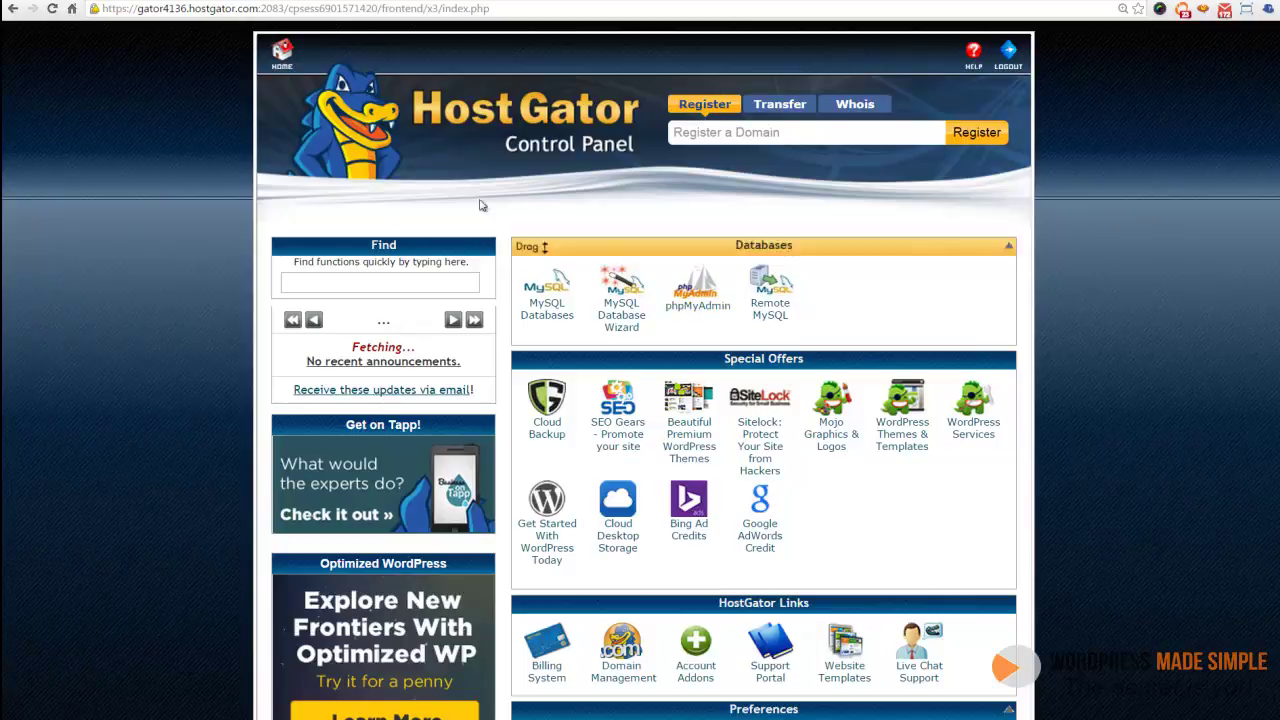
Step: In the HostGator control panel, open phpMyAdmin and start a Quick export of the weaamh_wrdp1 database in SQL format
{"action": "left_click", "coordinate": [695, 310]}
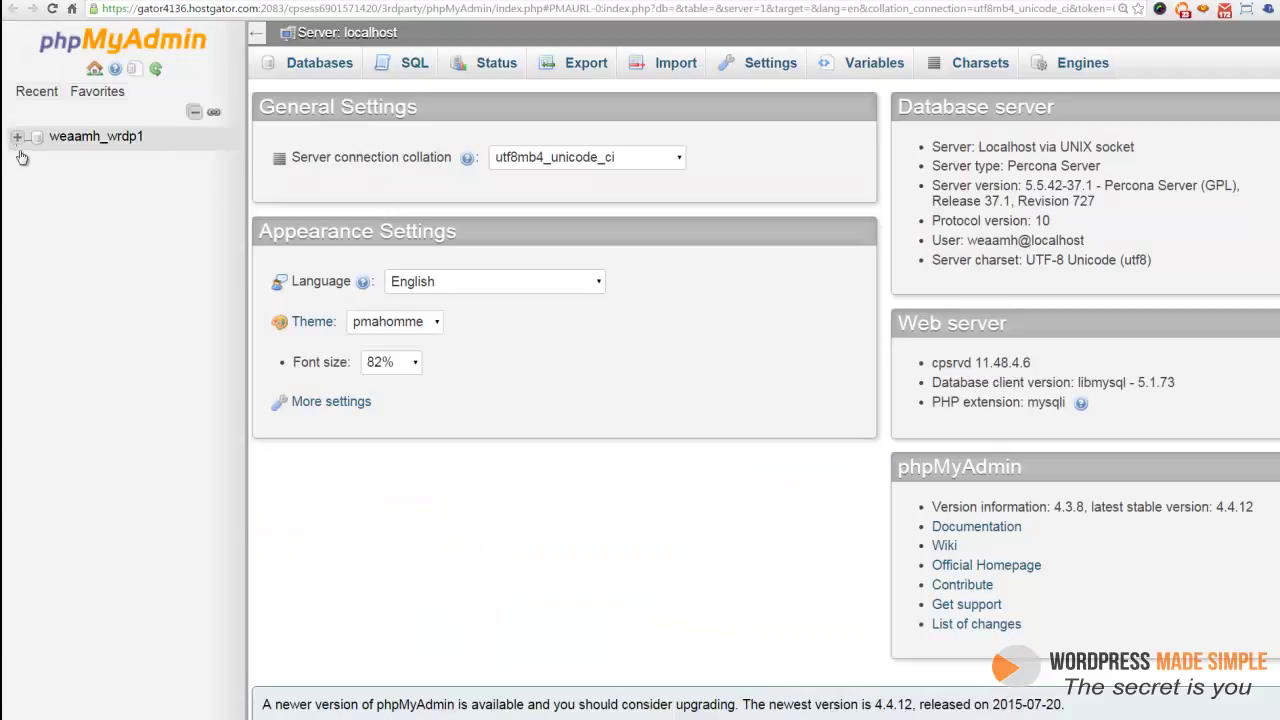
{"action": "left_click", "coordinate": [73, 140]}
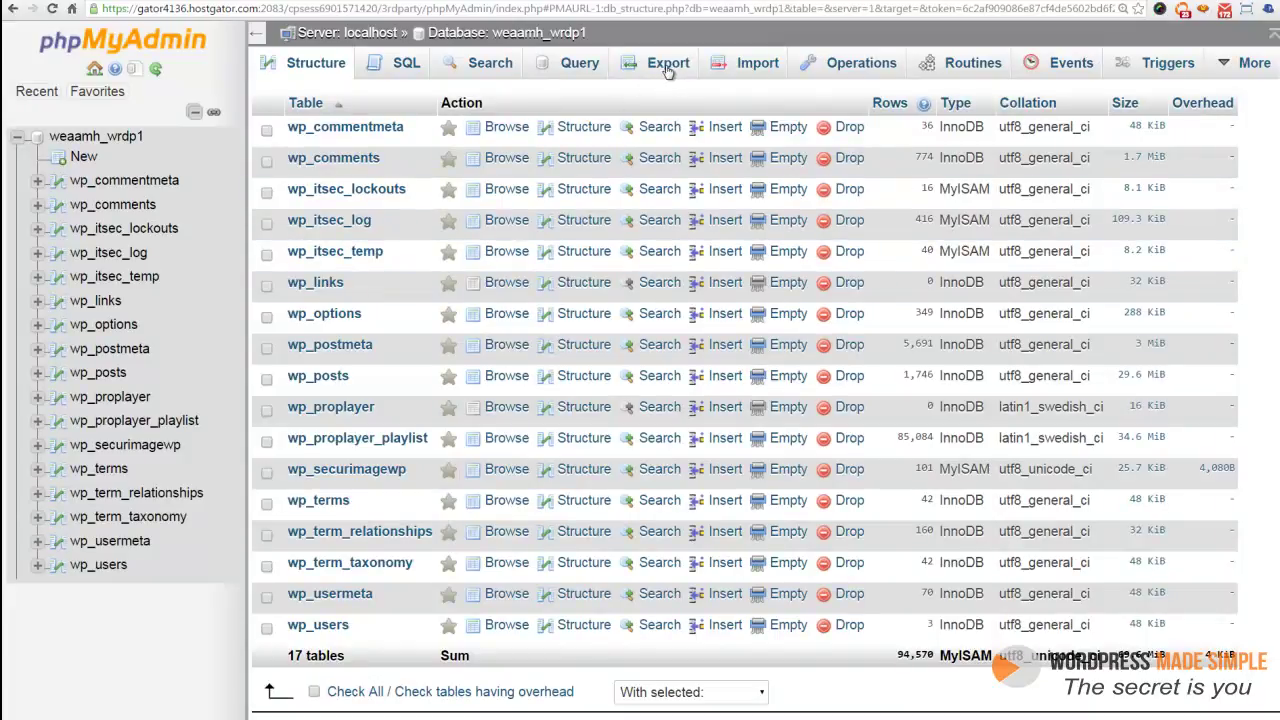
{"action": "left_click", "coordinate": [667, 68]}
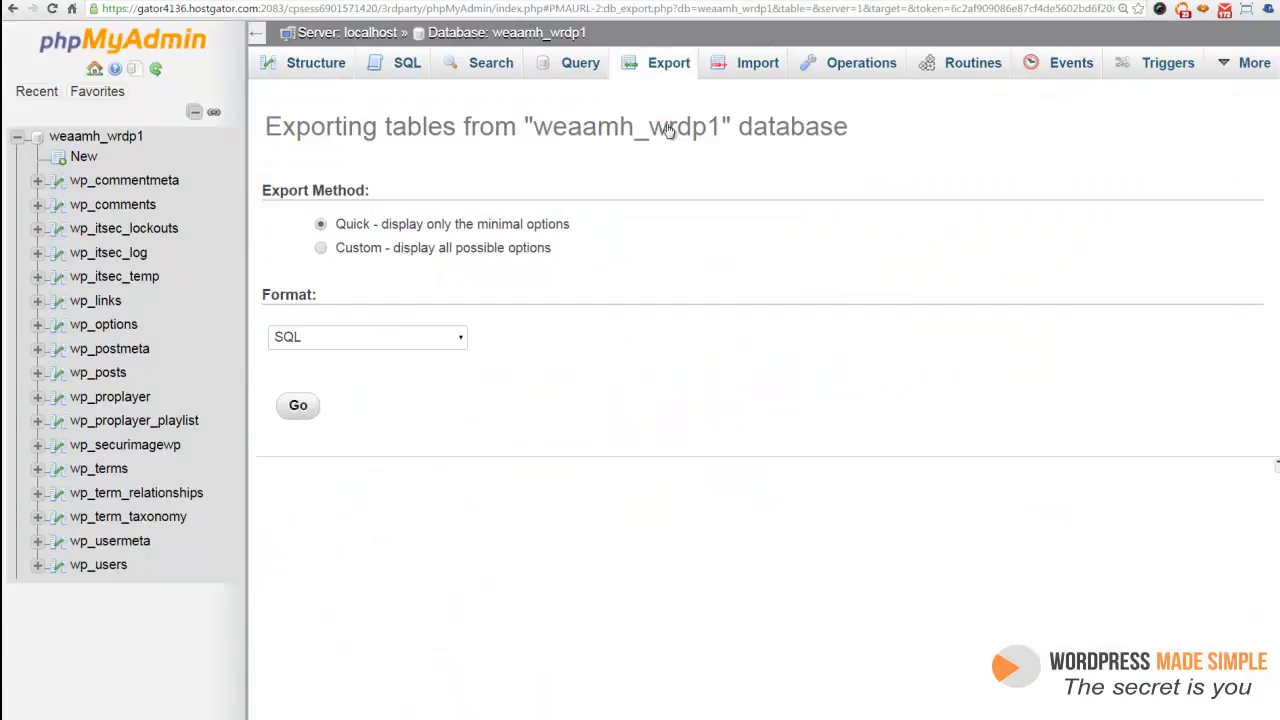
{"action": "left_click", "coordinate": [300, 406]}
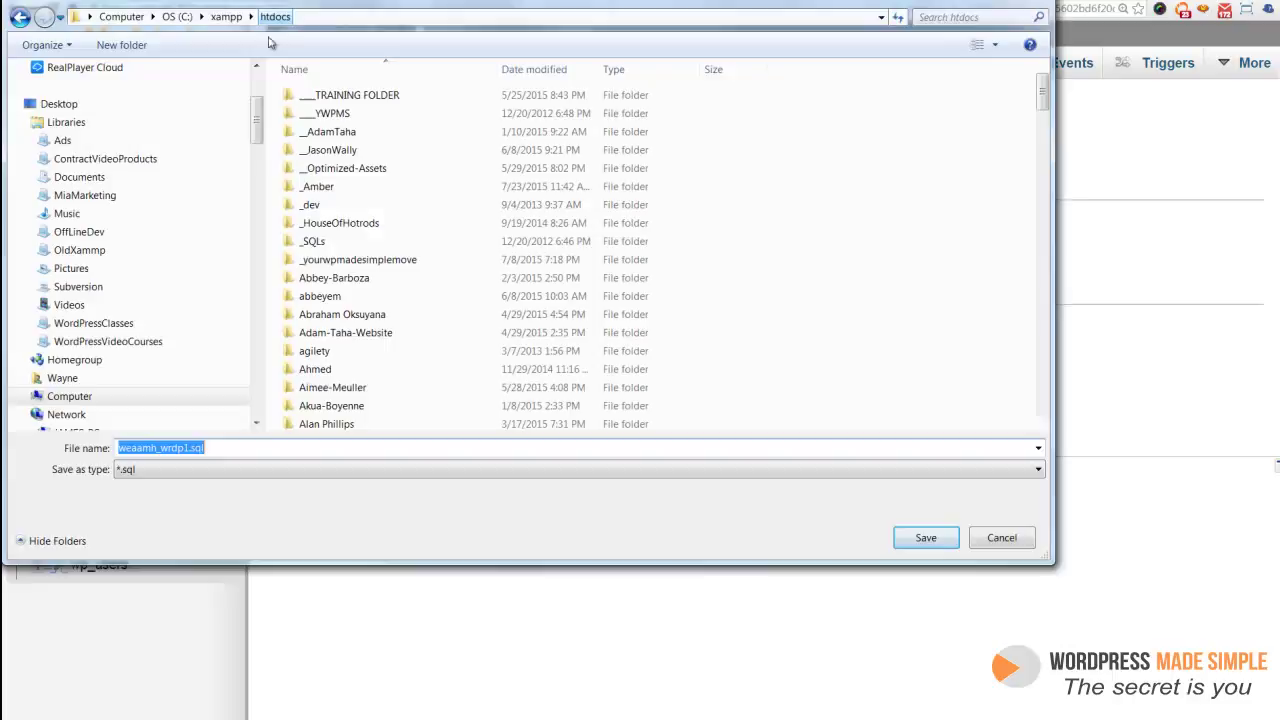
Step: Create a folder named databasees inside the client's site folder under xampp\htdocs and open it as the save location
{"action": "left_click", "coordinate": [330, 168]}
{"action": "scroll", "coordinate": [340, 260], "scroll_direction": "down", "scroll_amount": 20}
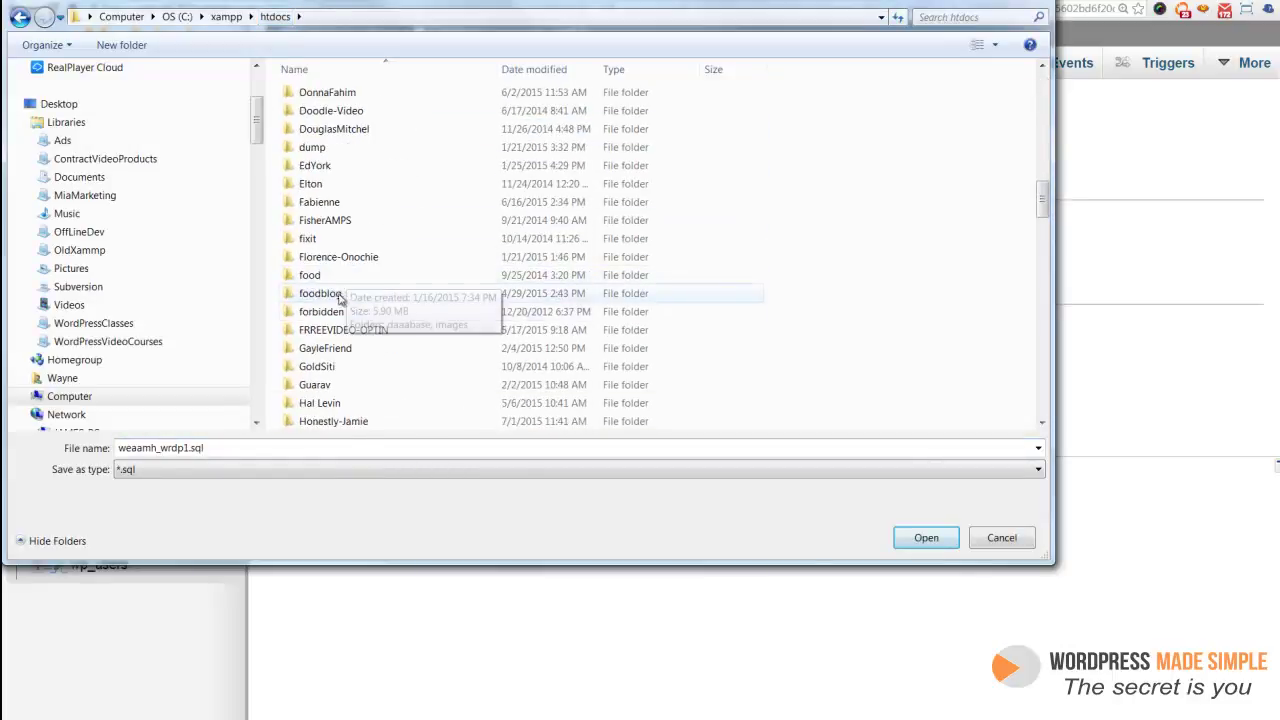
{"action": "scroll", "coordinate": [343, 298], "scroll_direction": "down", "scroll_amount": 20}
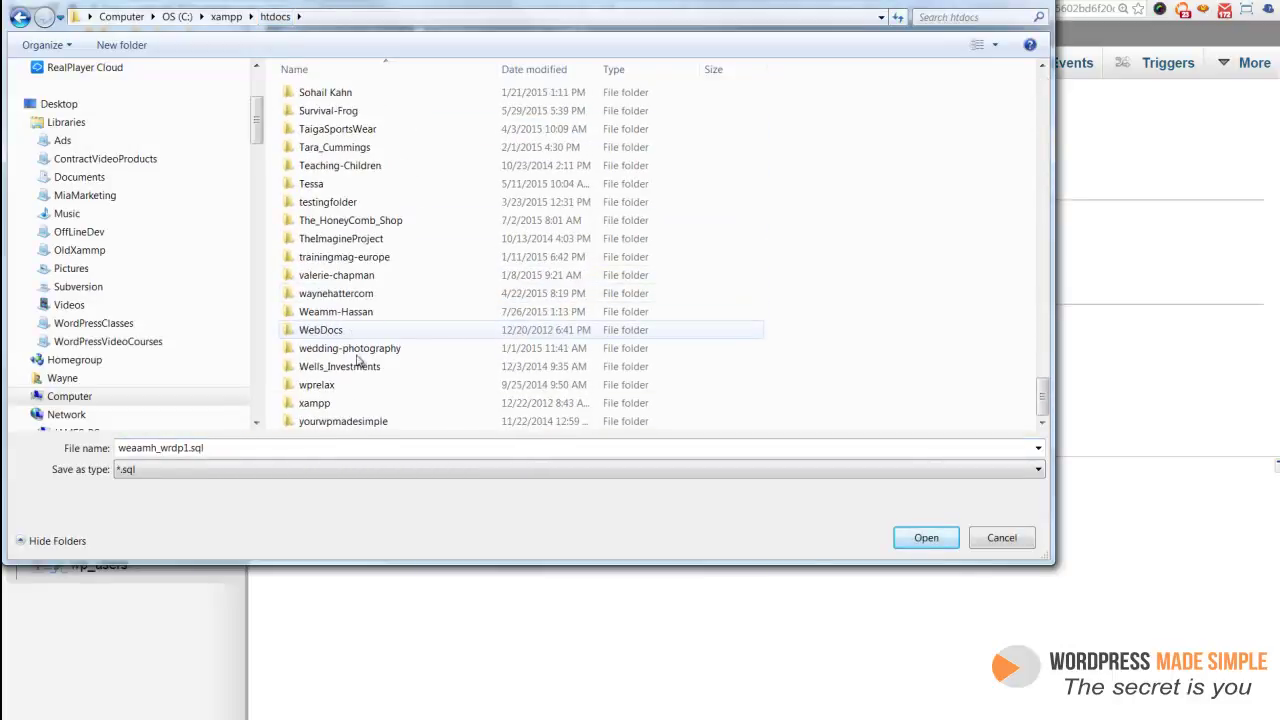
{"action": "double_click", "coordinate": [340, 310]}
{"action": "left_click", "coordinate": [121, 45]}
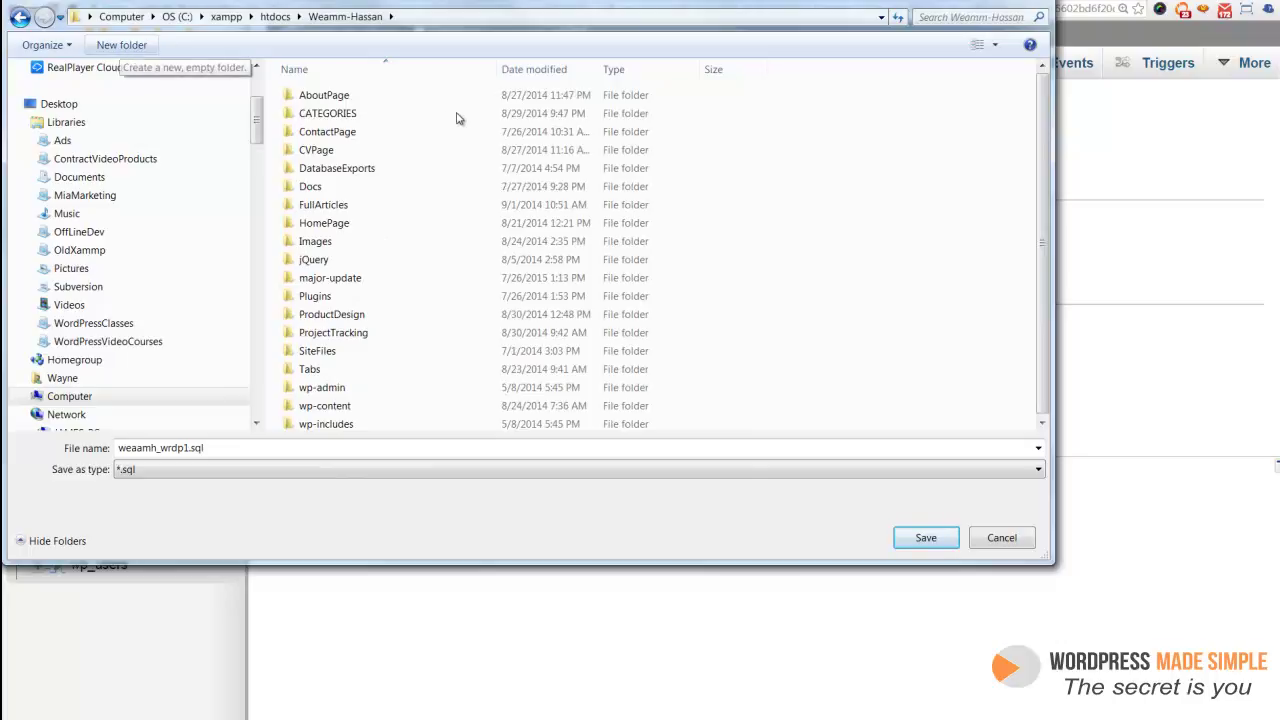
{"action": "type", "text": "databasees"}
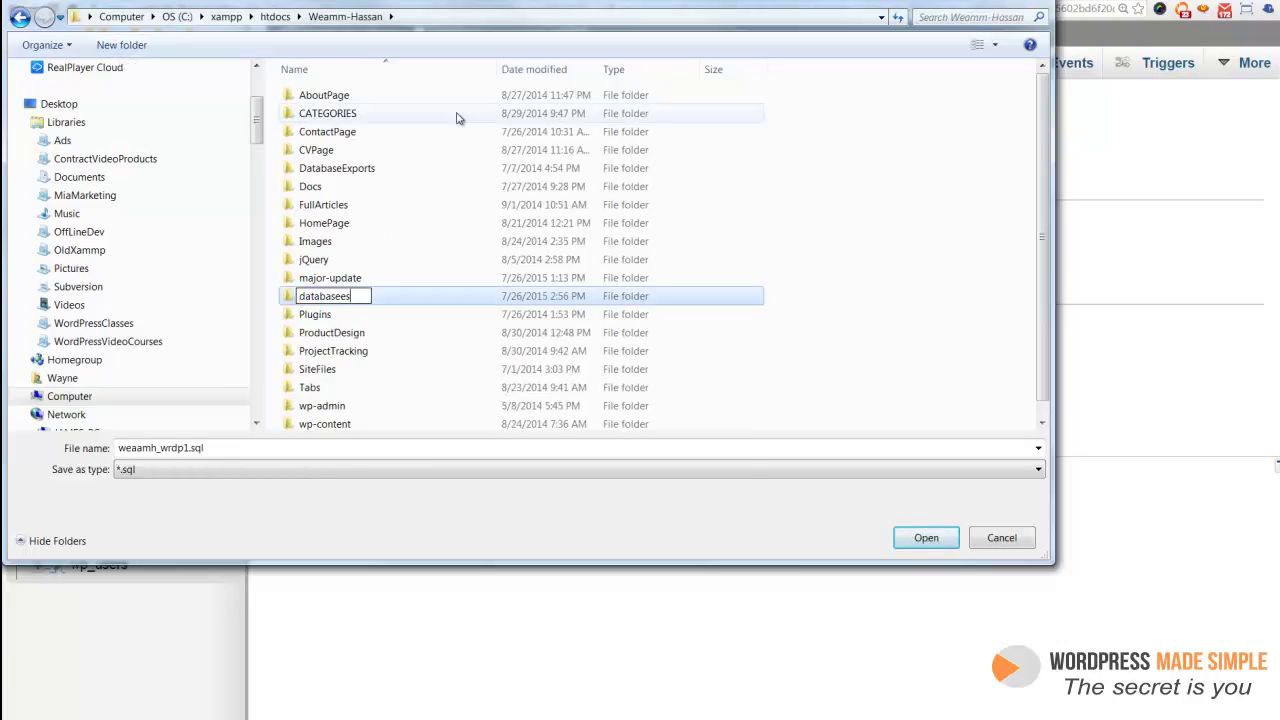
{"action": "key", "text": "Return"}
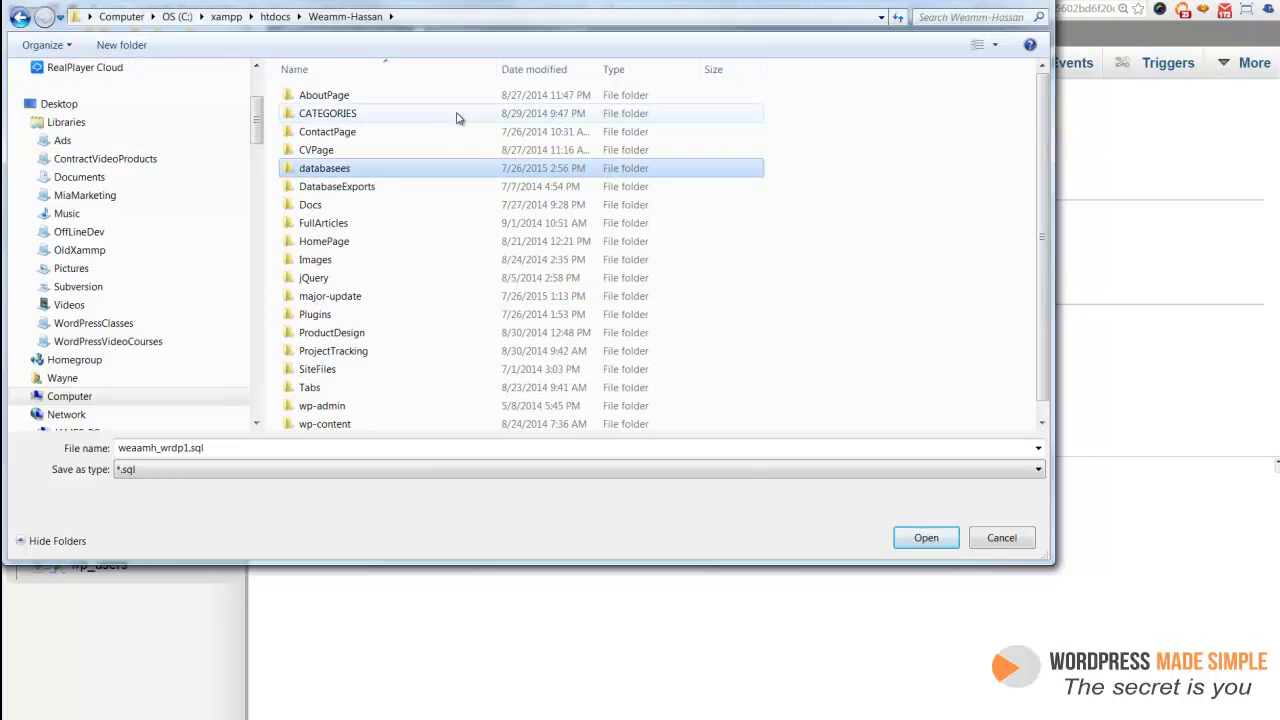
{"action": "key", "text": "Return"}
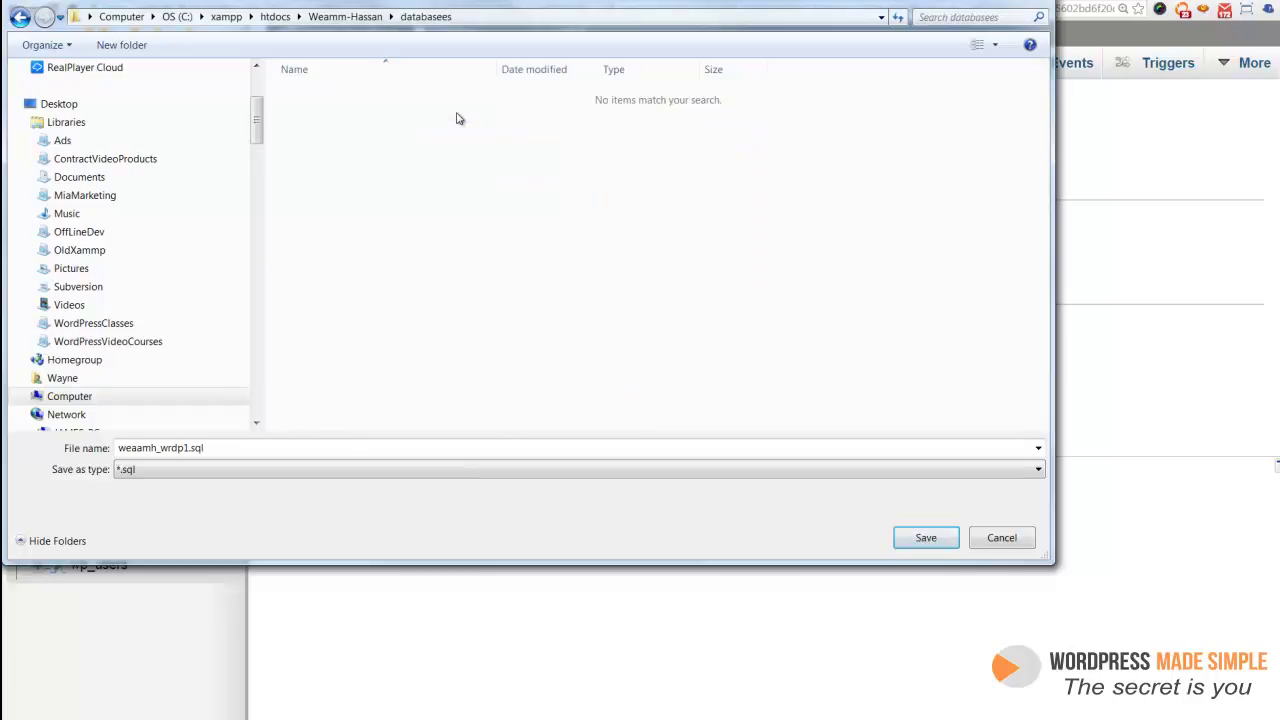
Step: Name the database export weaamh_wrdp1-plugins.sql and save it
{"action": "left_click", "coordinate": [190, 452]}
{"action": "left_click", "coordinate": [190, 452]}
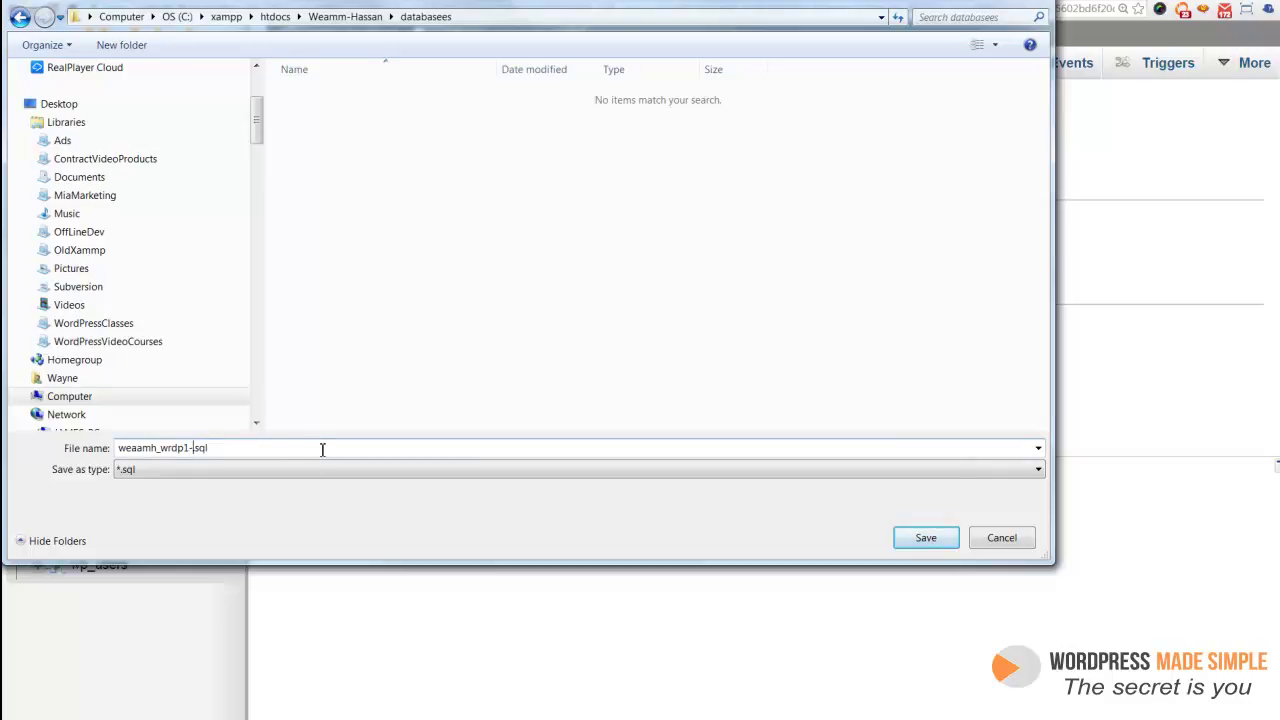
{"action": "type", "text": "-plugins"}
{"action": "left_click", "coordinate": [925, 540]}
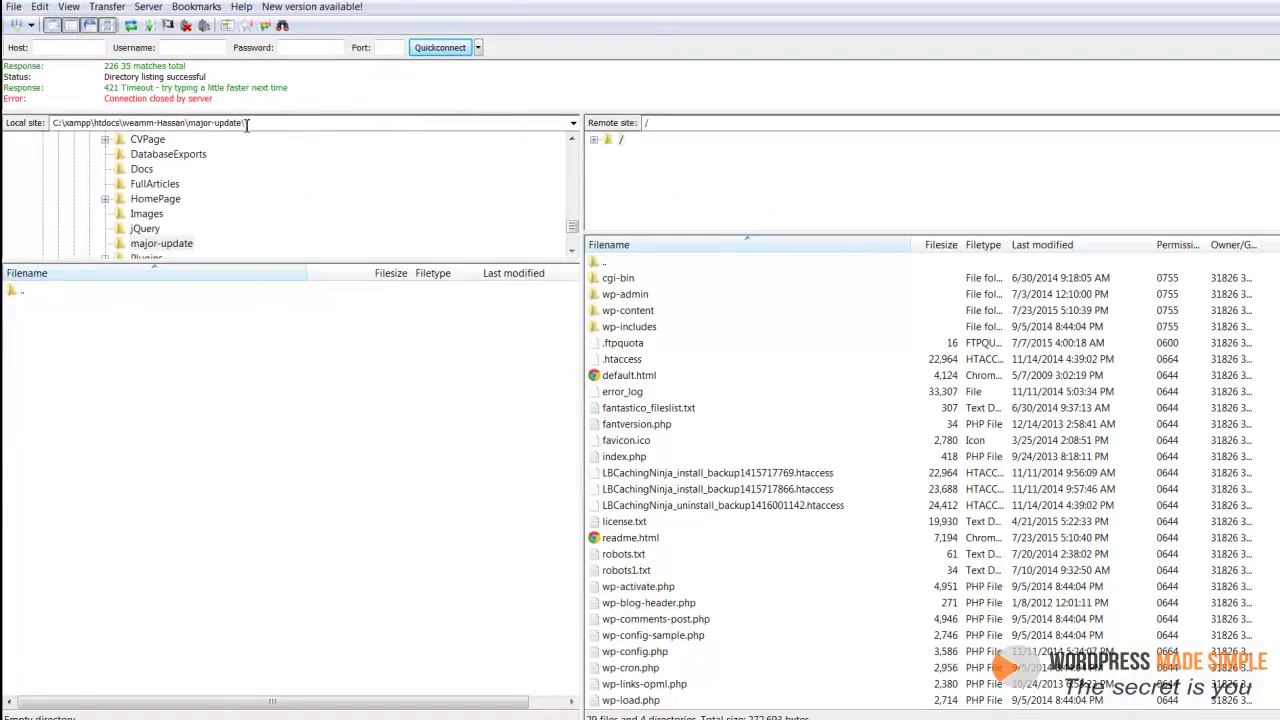
Step: In the FTP client, look through the local site folder's contents and reopen its major-update folder
{"action": "left_click", "coordinate": [25, 292]}
{"action": "double_click", "coordinate": [25, 292]}
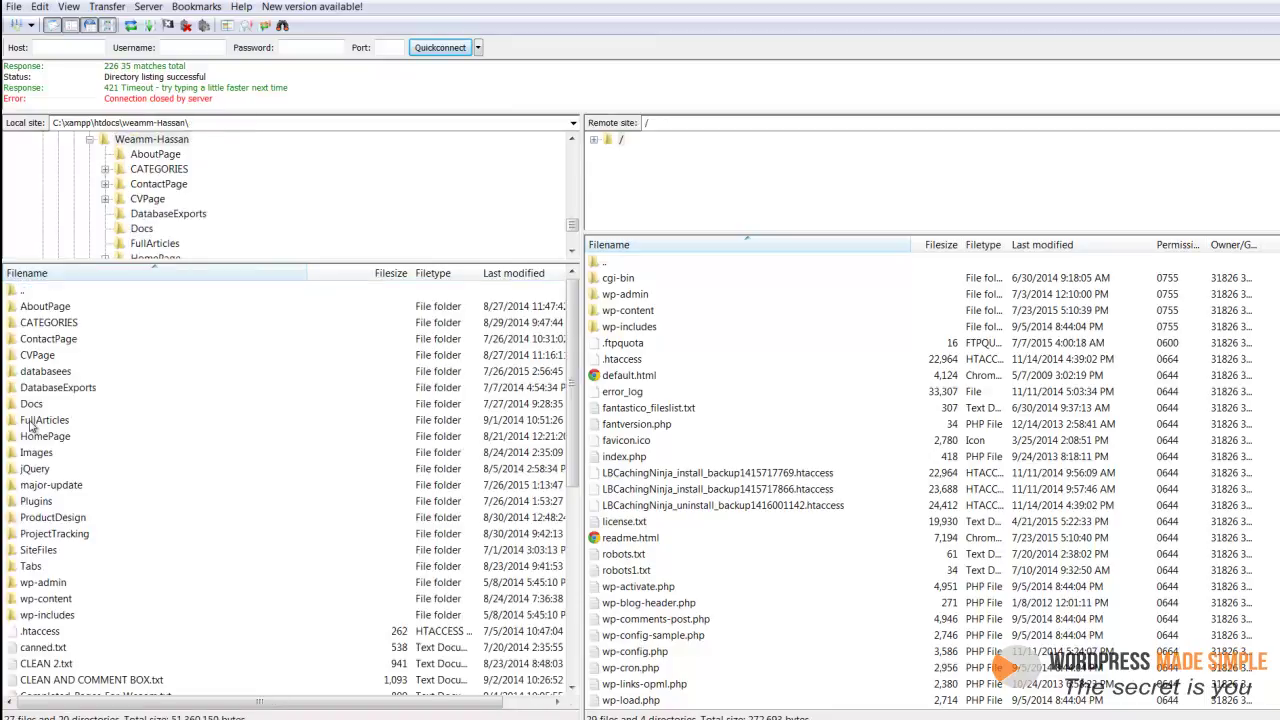
{"action": "left_click", "coordinate": [34, 420]}
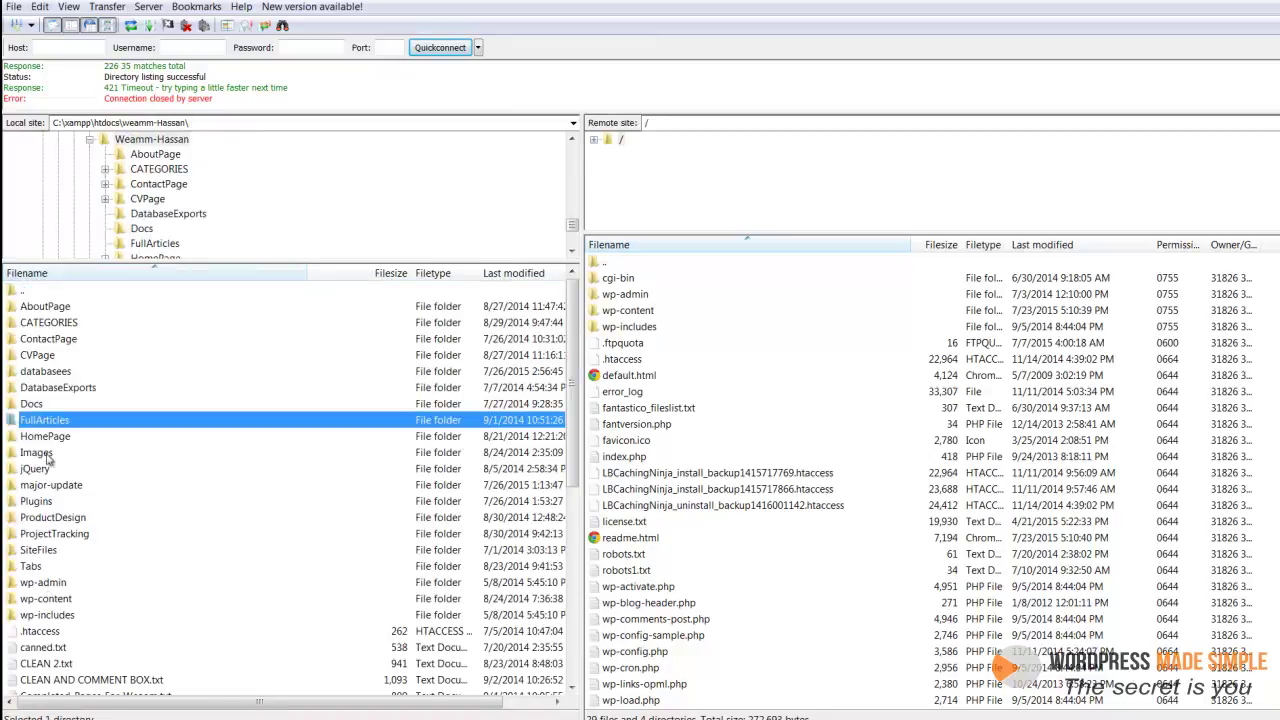
{"action": "double_click", "coordinate": [55, 486]}
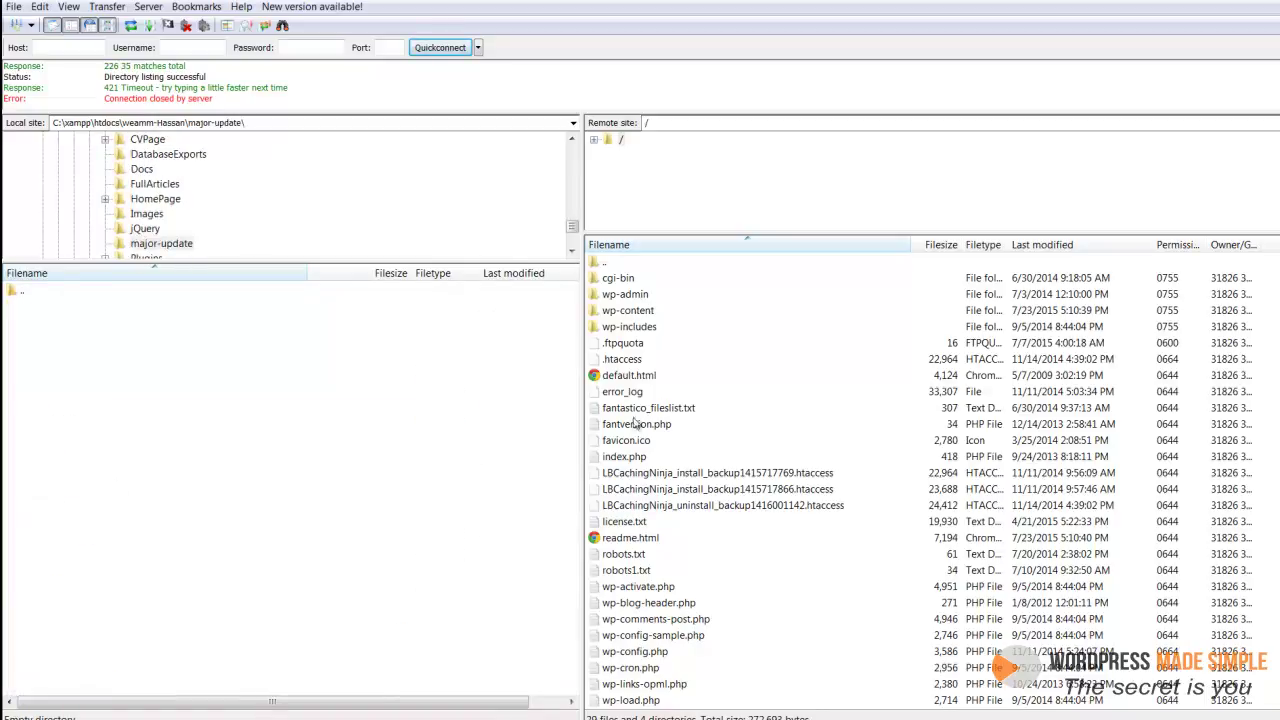
Step: Download the plugins folder from the server's wp-content directory into the local major-update folder and return to the browser
{"action": "double_click", "coordinate": [627, 313]}
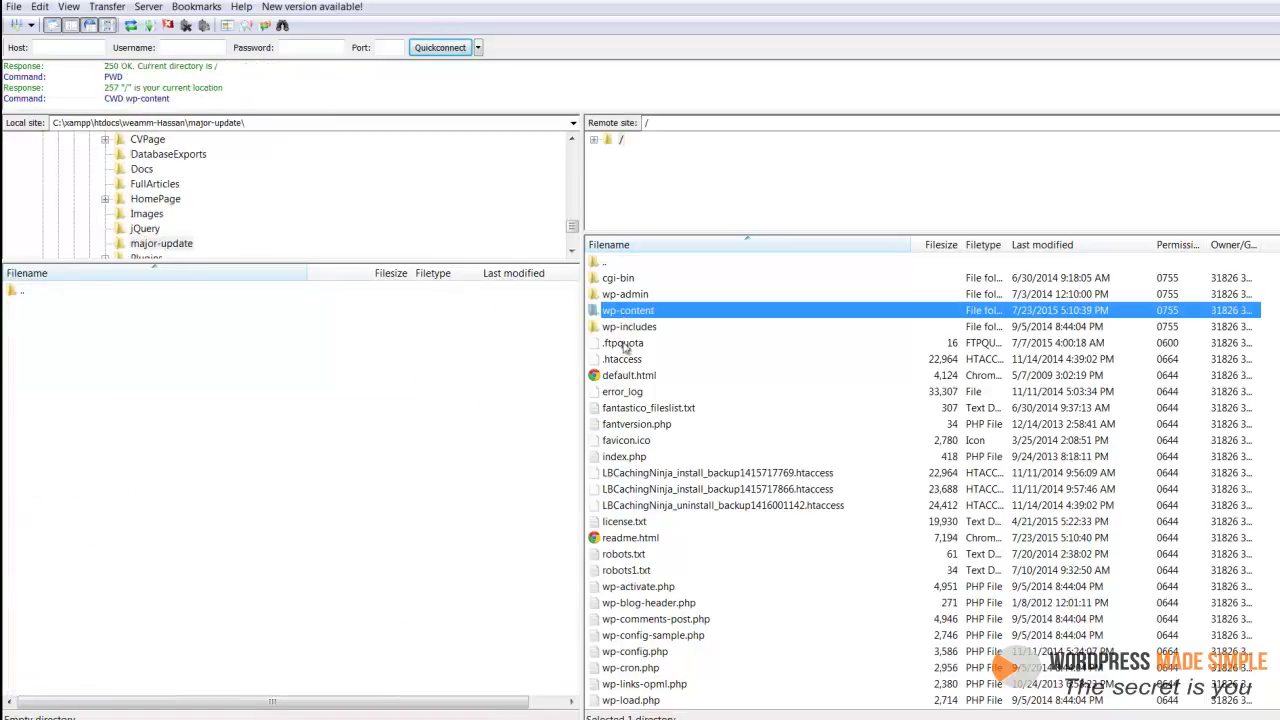
{"action": "left_click", "coordinate": [630, 312]}
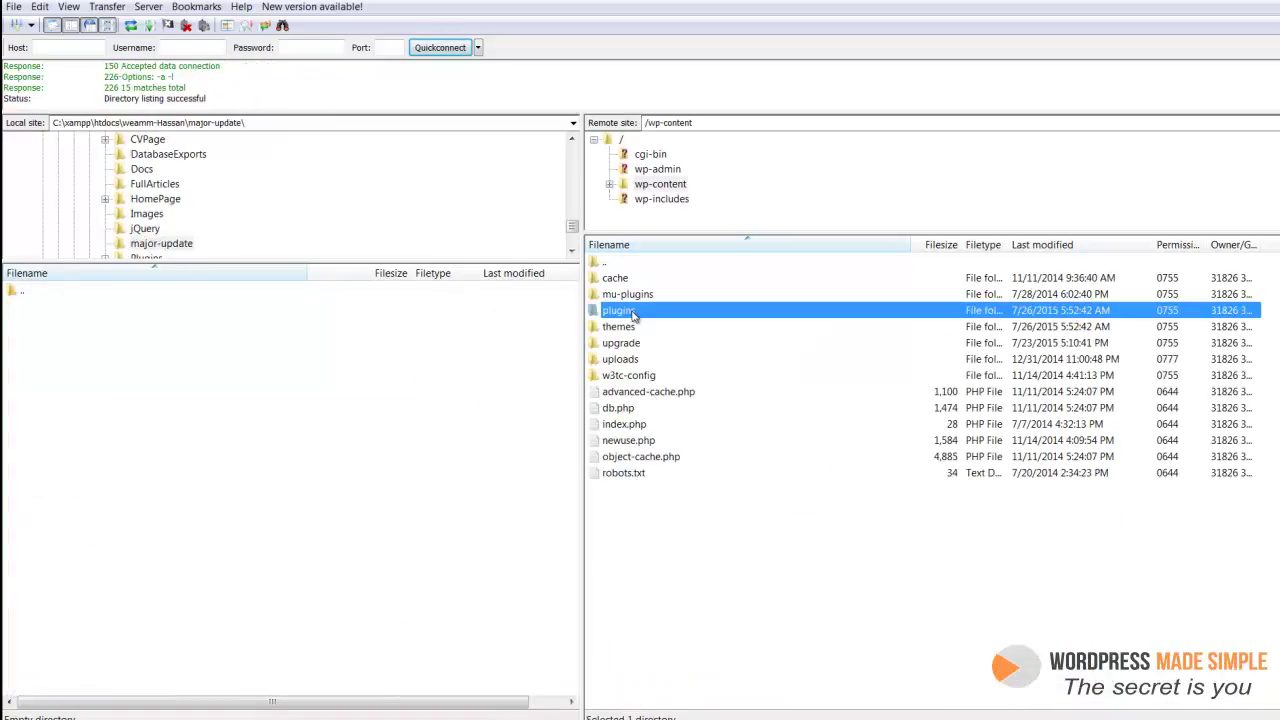
{"action": "right_click", "coordinate": [632, 312]}
{"action": "left_click", "coordinate": [662, 321]}
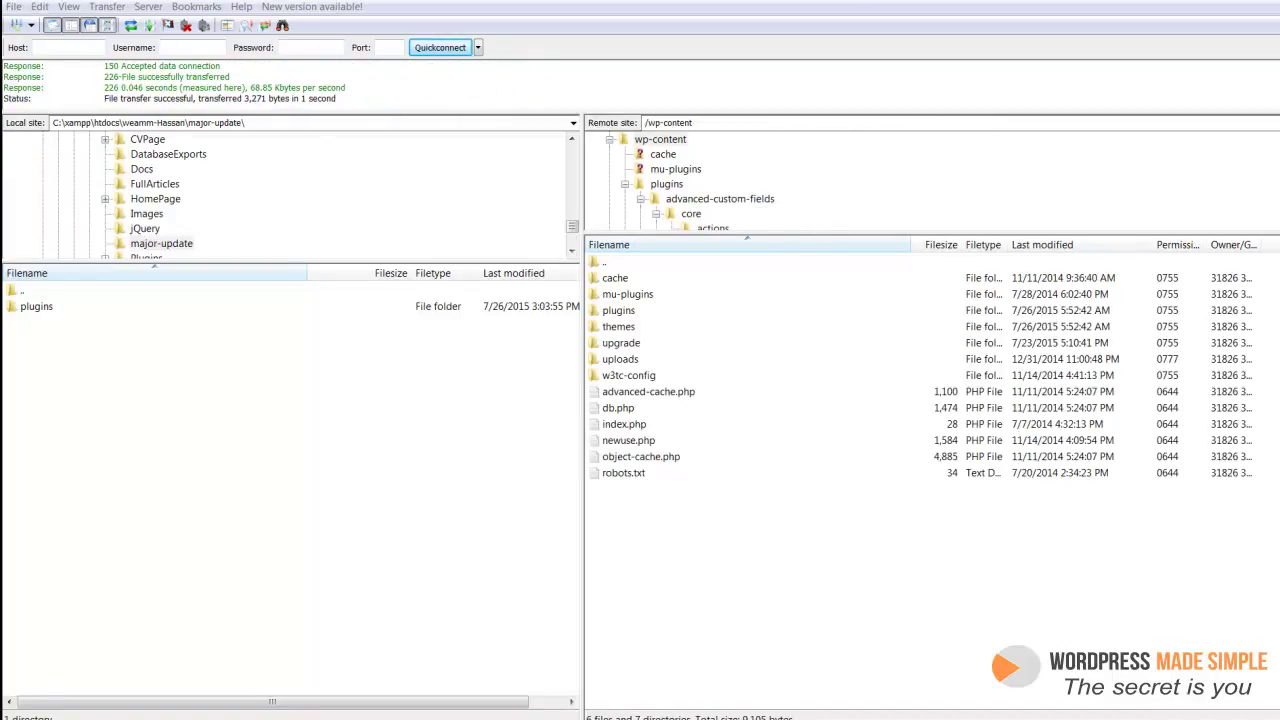
{"action": "key", "text": "super+Down"}
{"action": "key", "text": "super+Down"}
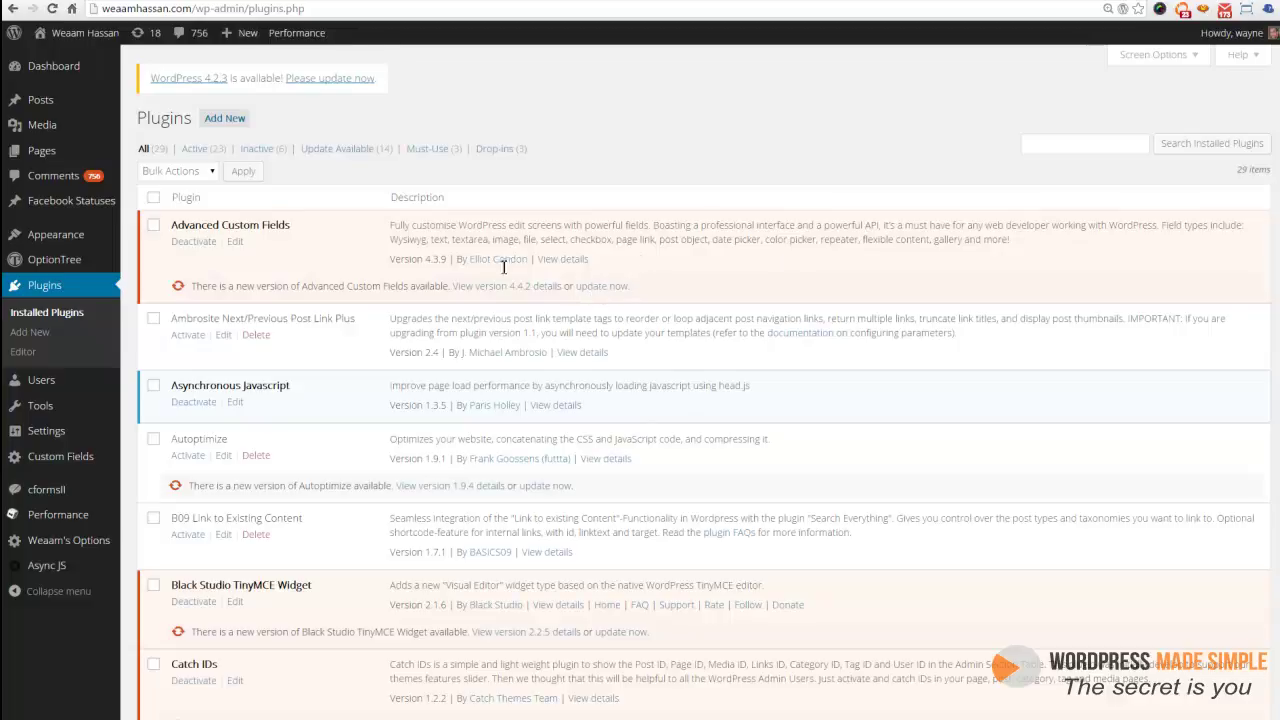
{"action": "left_click", "coordinate": [154, 198]}
{"action": "left_click", "coordinate": [176, 171]}
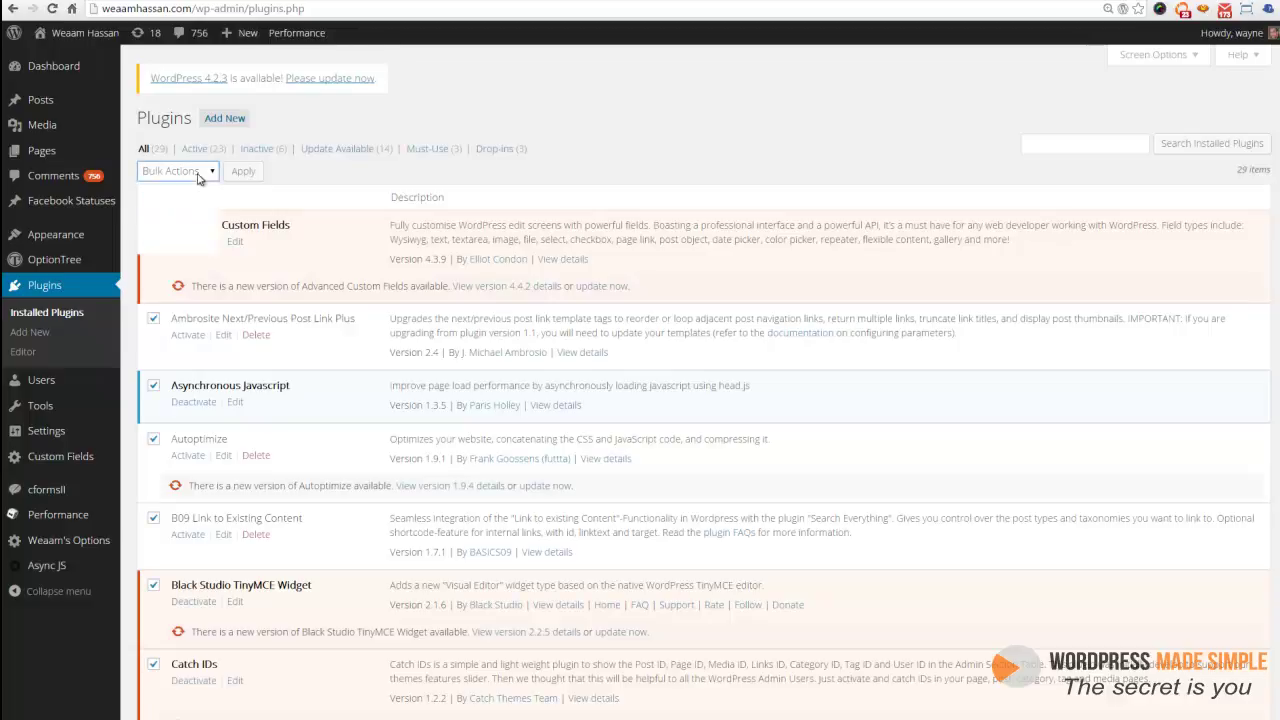
{"action": "left_click", "coordinate": [165, 190]}
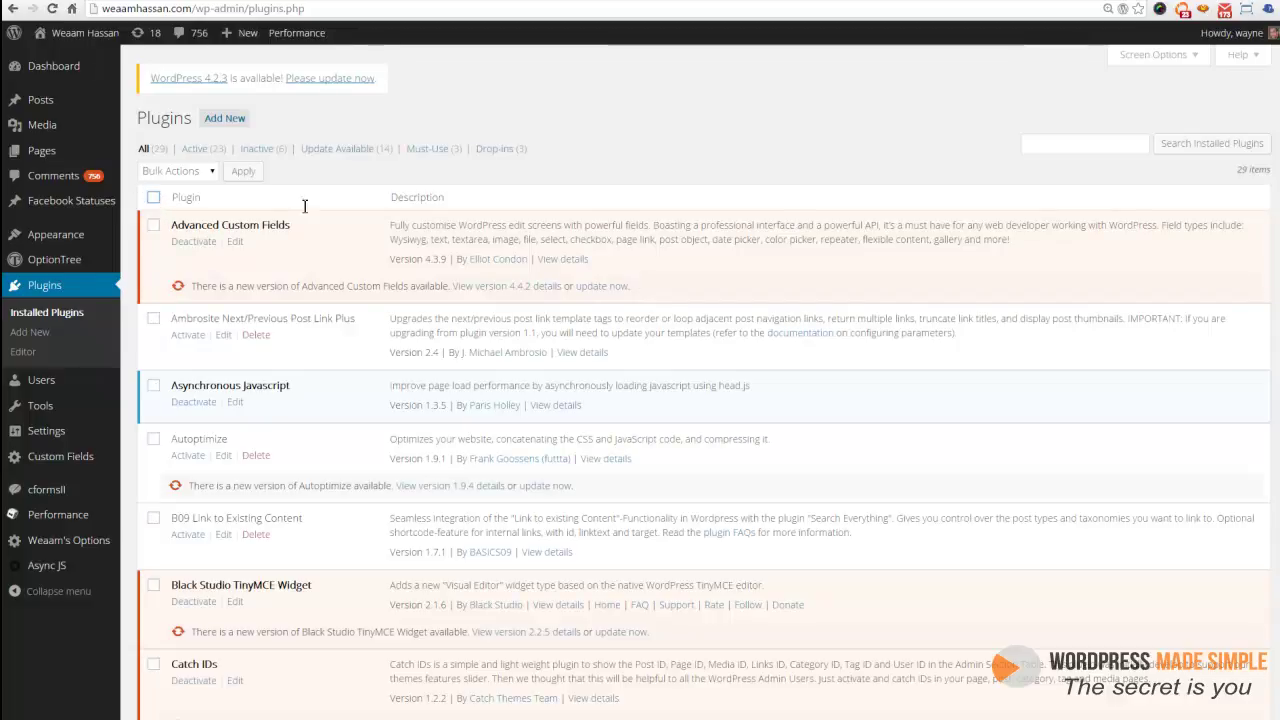
Step: Update the Advanced Custom Fields plugin to version 4.4.2 and return to the plugins page
{"action": "left_click", "coordinate": [608, 287]}
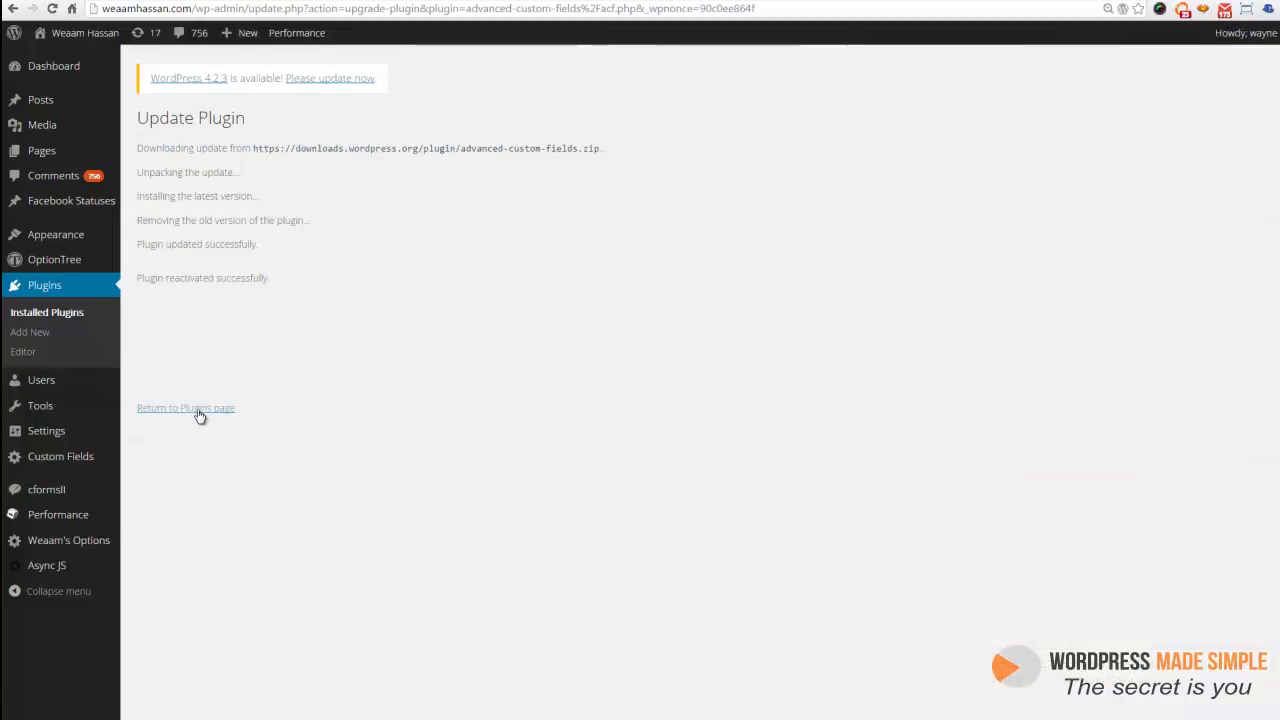
{"action": "left_click", "coordinate": [210, 412]}
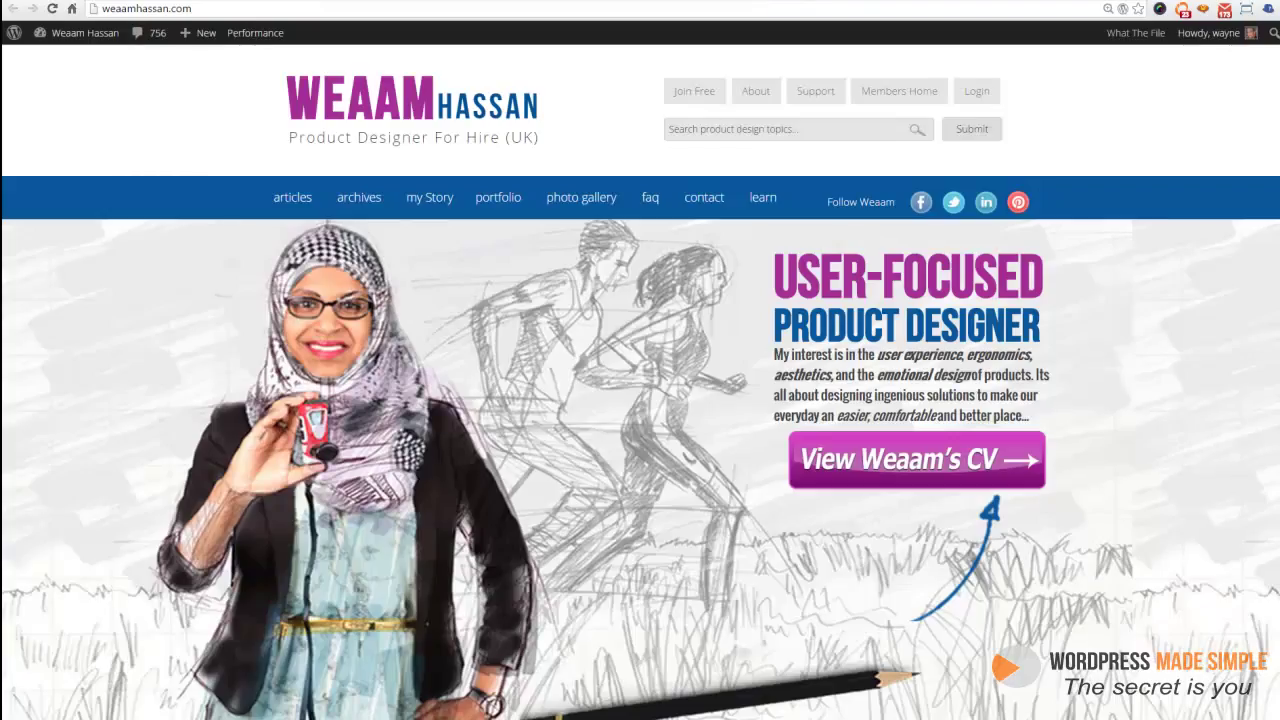
Step: Reload the live home page and open the recruiters contact page to test the site after the plugin update
{"action": "left_click", "coordinate": [51, 8]}
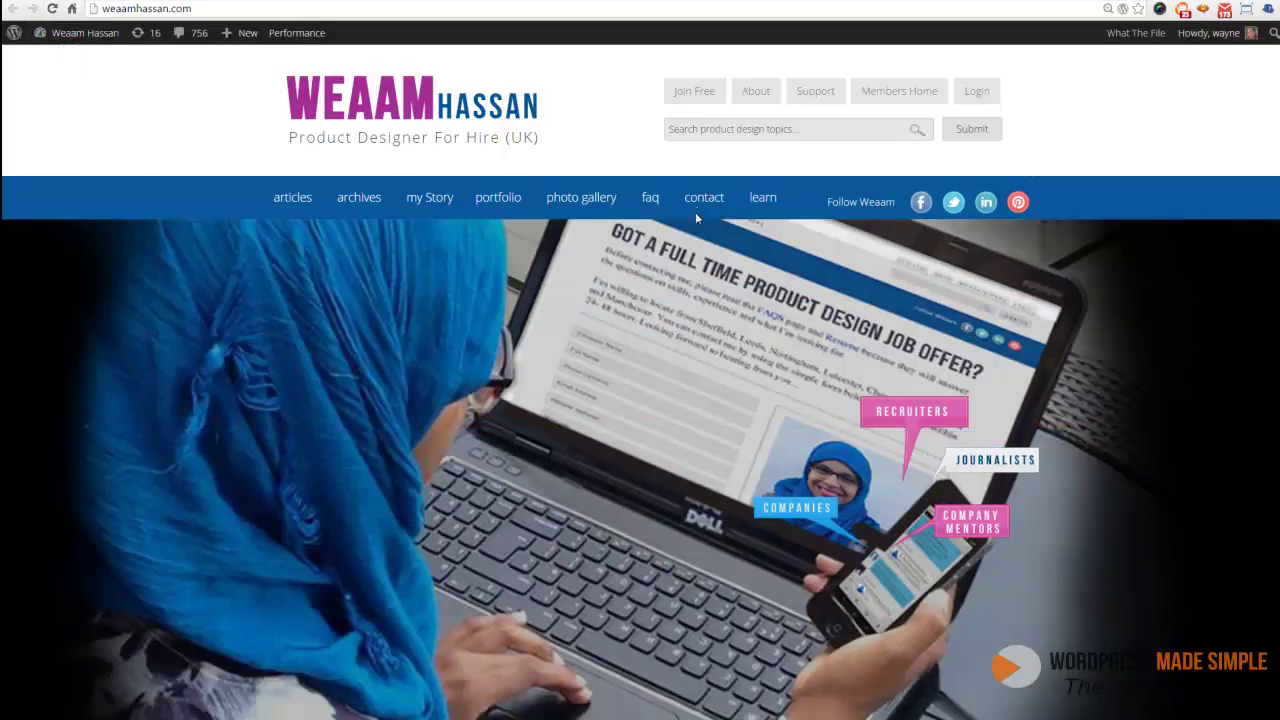
{"action": "left_click", "coordinate": [917, 418]}
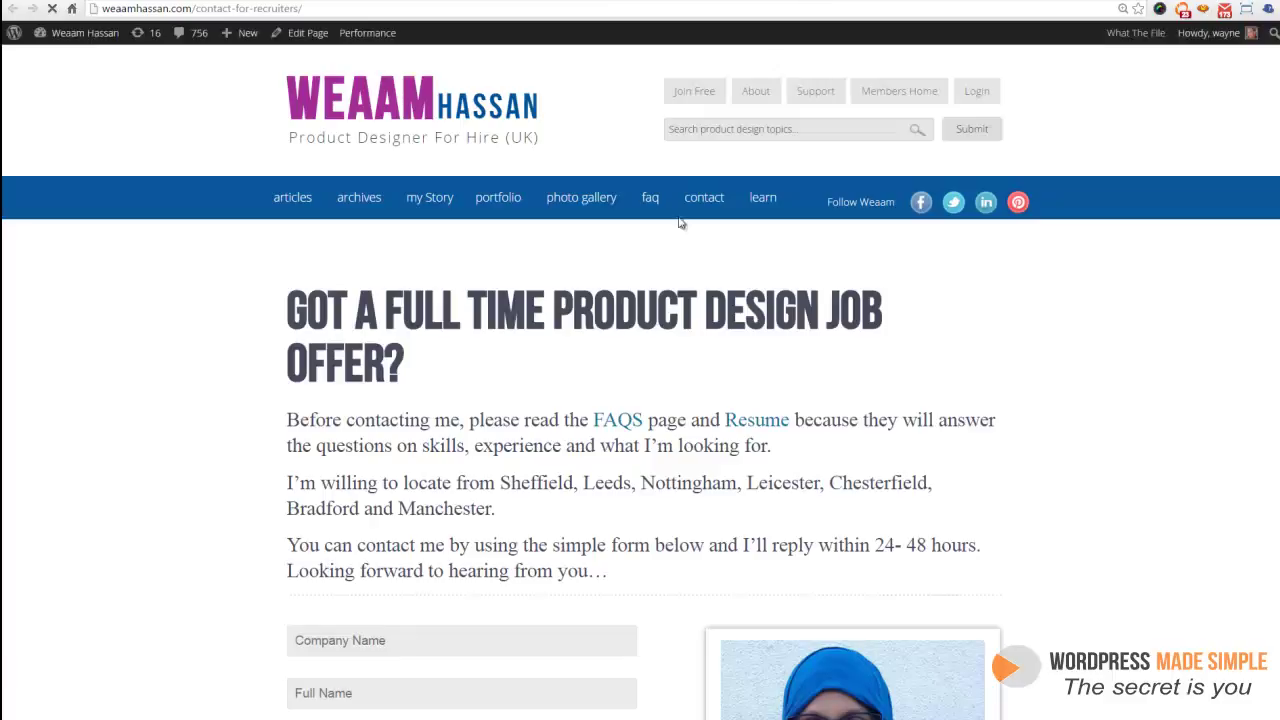
Step: Look through the whole recruiters contact page to check its layout, form, map and video after the plugin update
{"action": "scroll", "coordinate": [575, 455], "scroll_direction": "down", "scroll_amount": 3}
{"action": "scroll", "coordinate": [580, 449], "scroll_direction": "up", "scroll_amount": 3}
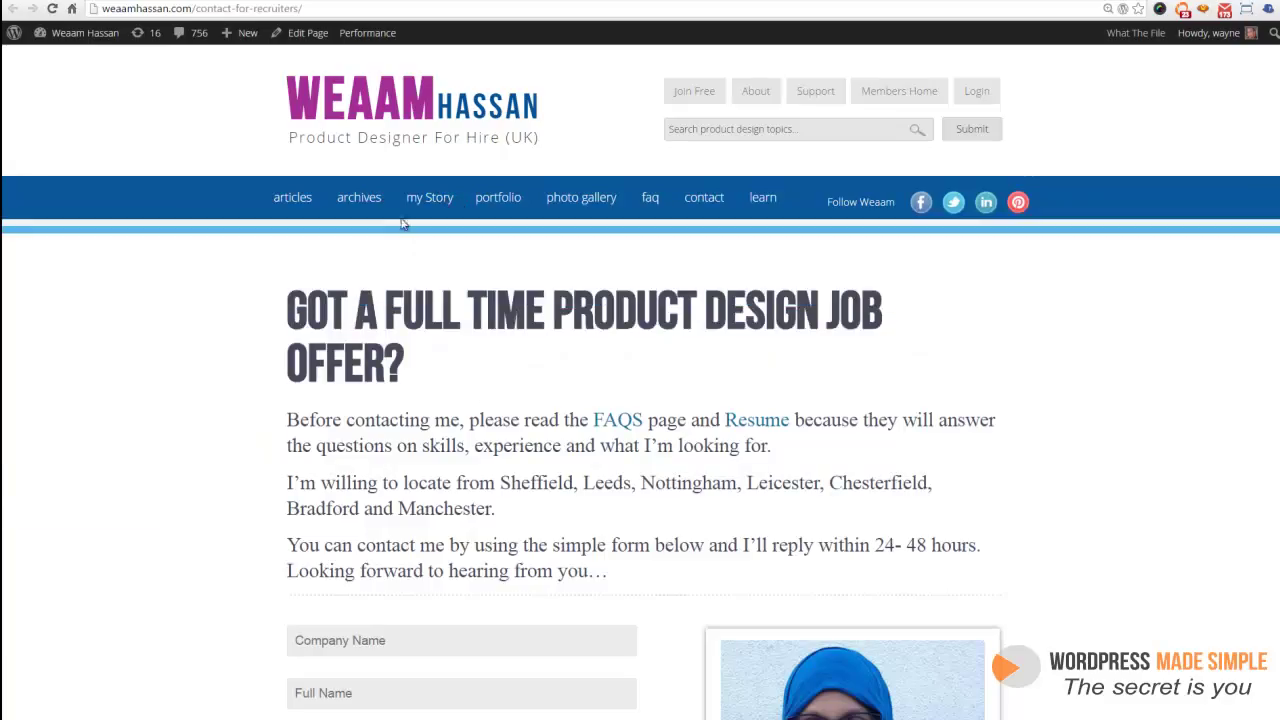
{"action": "scroll", "coordinate": [623, 537], "scroll_direction": "down", "scroll_amount": 10}
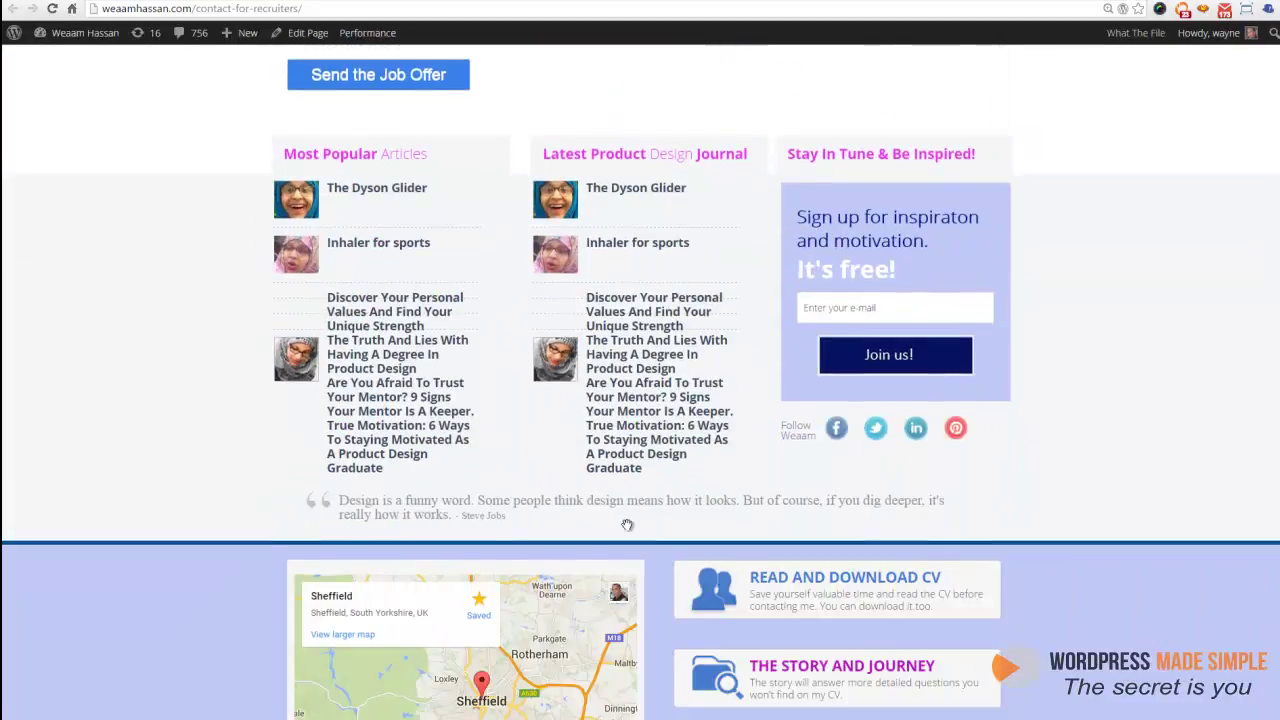
{"action": "scroll", "coordinate": [627, 525], "scroll_direction": "down", "scroll_amount": 6}
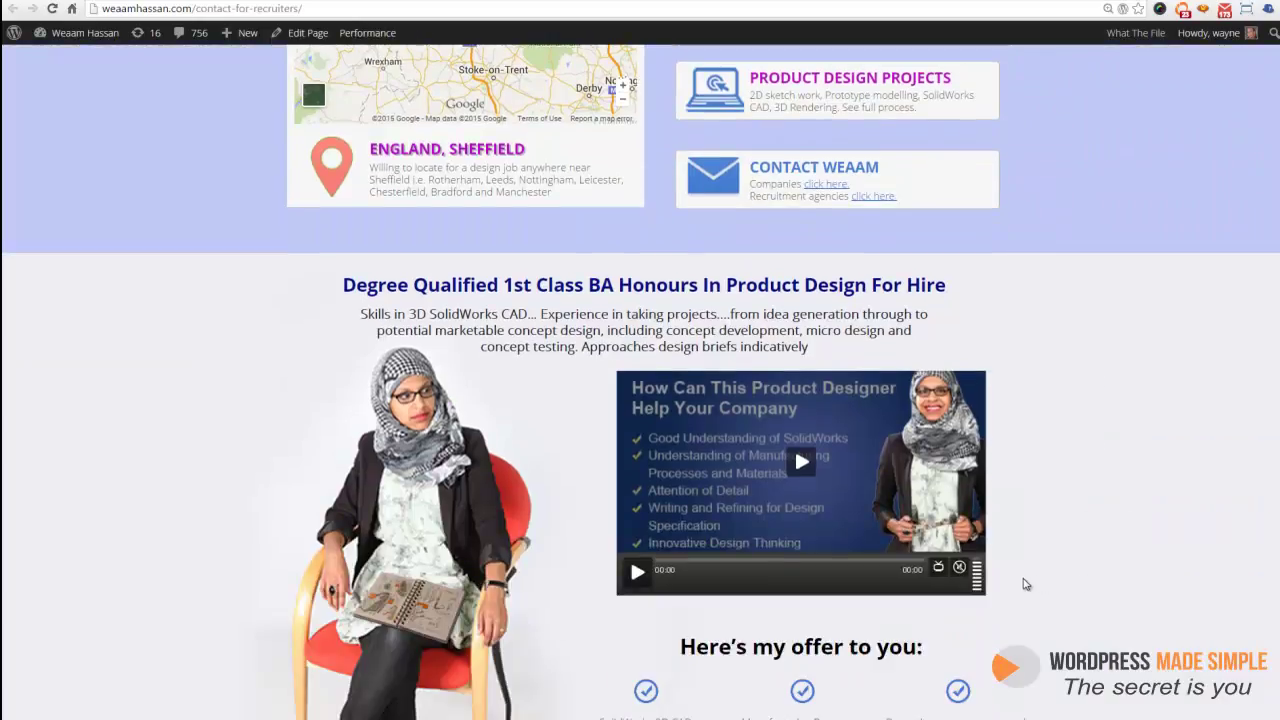
{"action": "scroll", "coordinate": [1025, 584], "scroll_direction": "down", "scroll_amount": 8}
{"action": "scroll", "coordinate": [1024, 572], "scroll_direction": "up", "scroll_amount": 12}
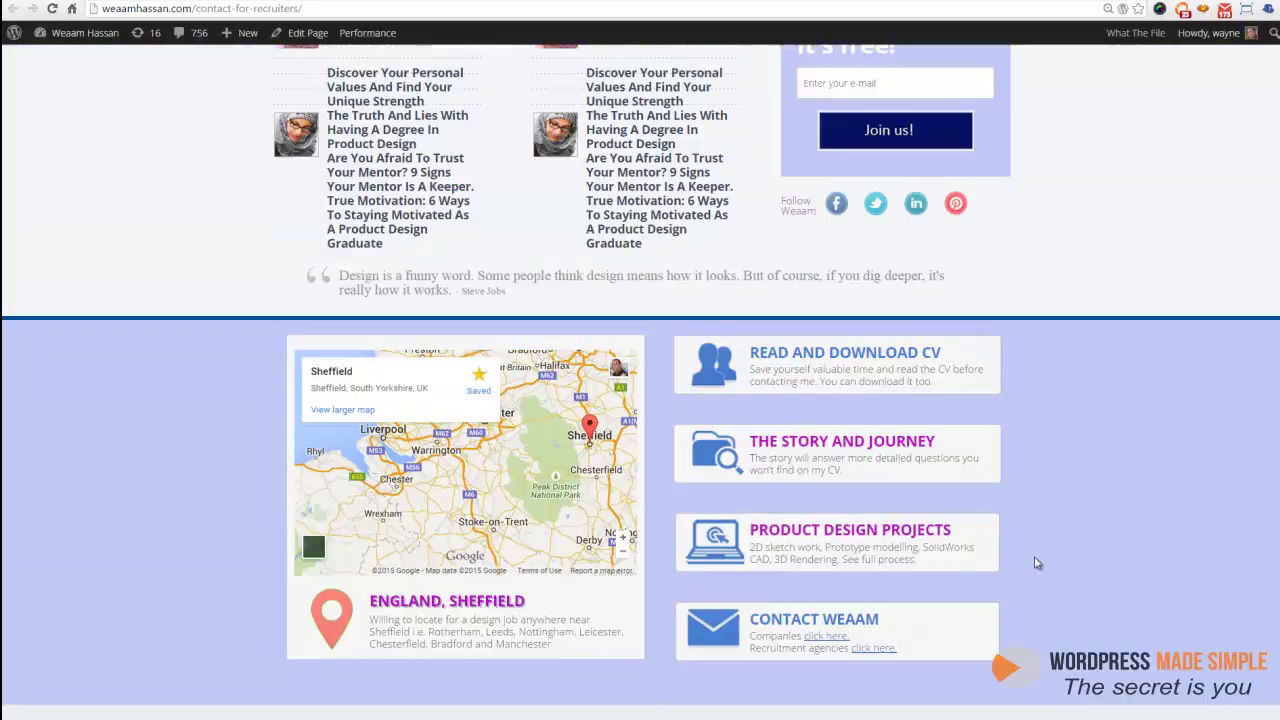
{"action": "scroll", "coordinate": [1035, 563], "scroll_direction": "up", "scroll_amount": 15}
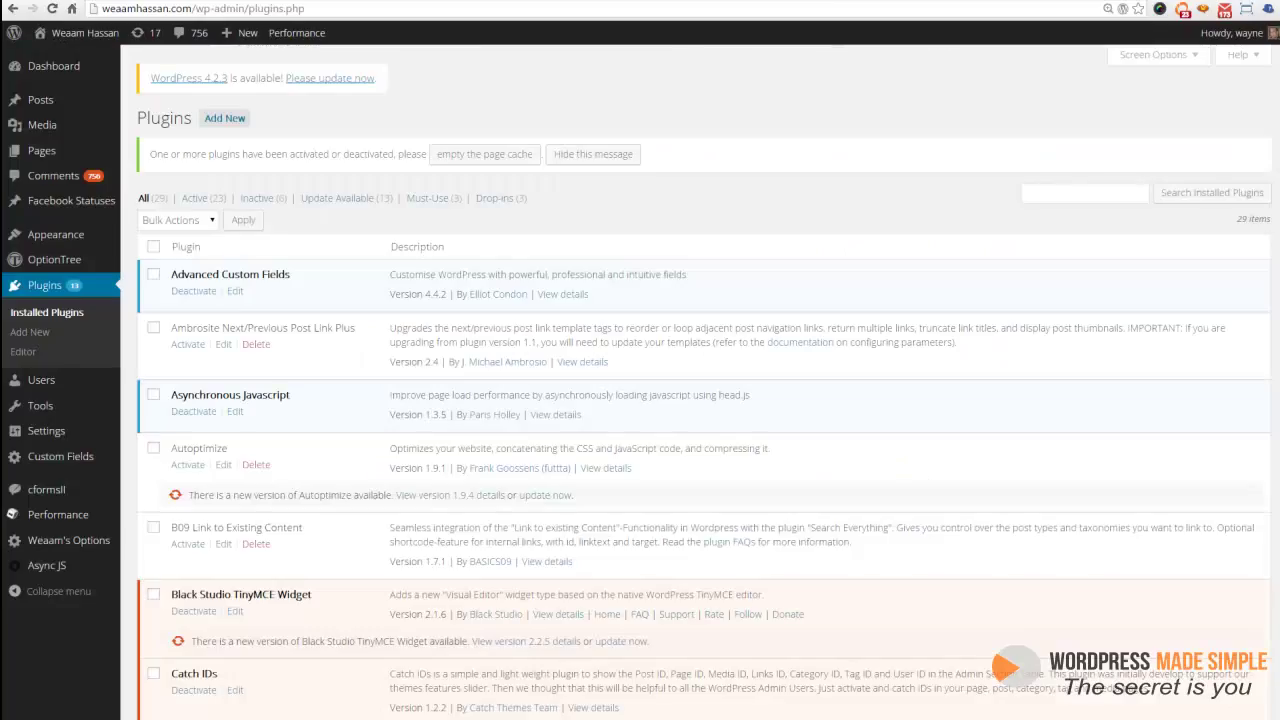
Step: Update the Autoptimize plugin to version 1.9.4 and return to the plugins page
{"action": "scroll", "coordinate": [903, 377], "scroll_direction": "down", "scroll_amount": 2}
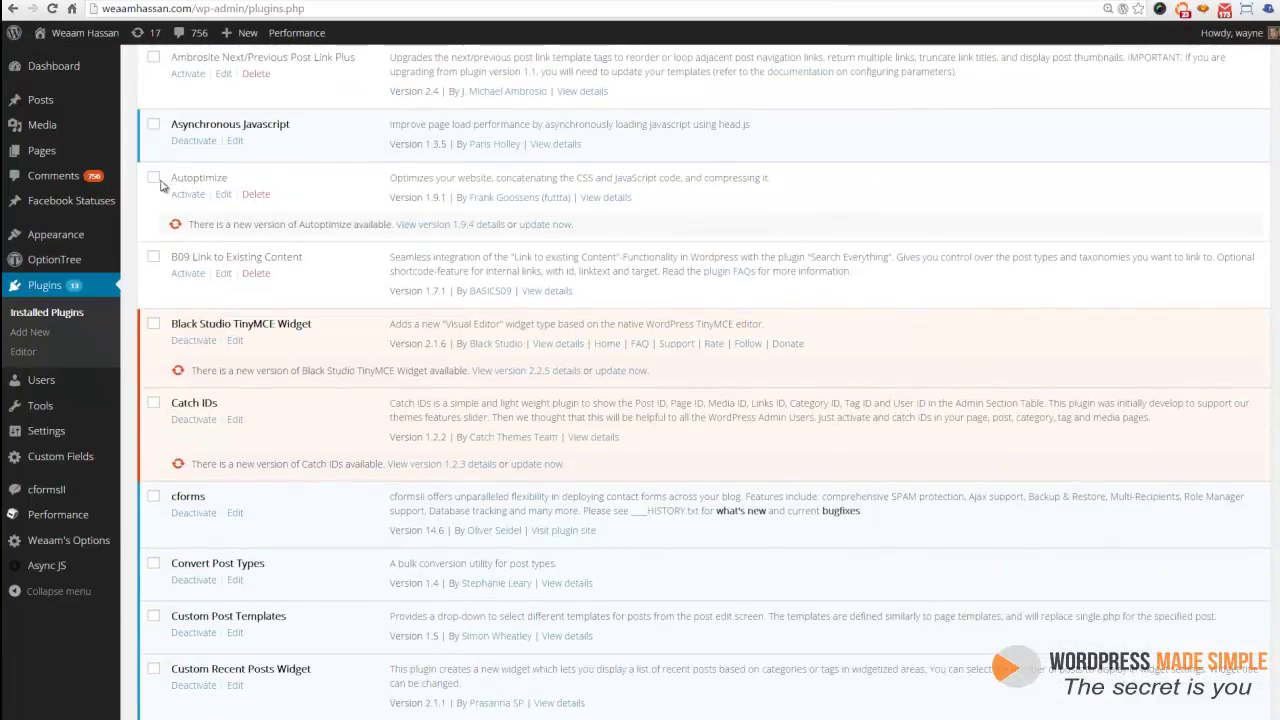
{"action": "left_click", "coordinate": [546, 226]}
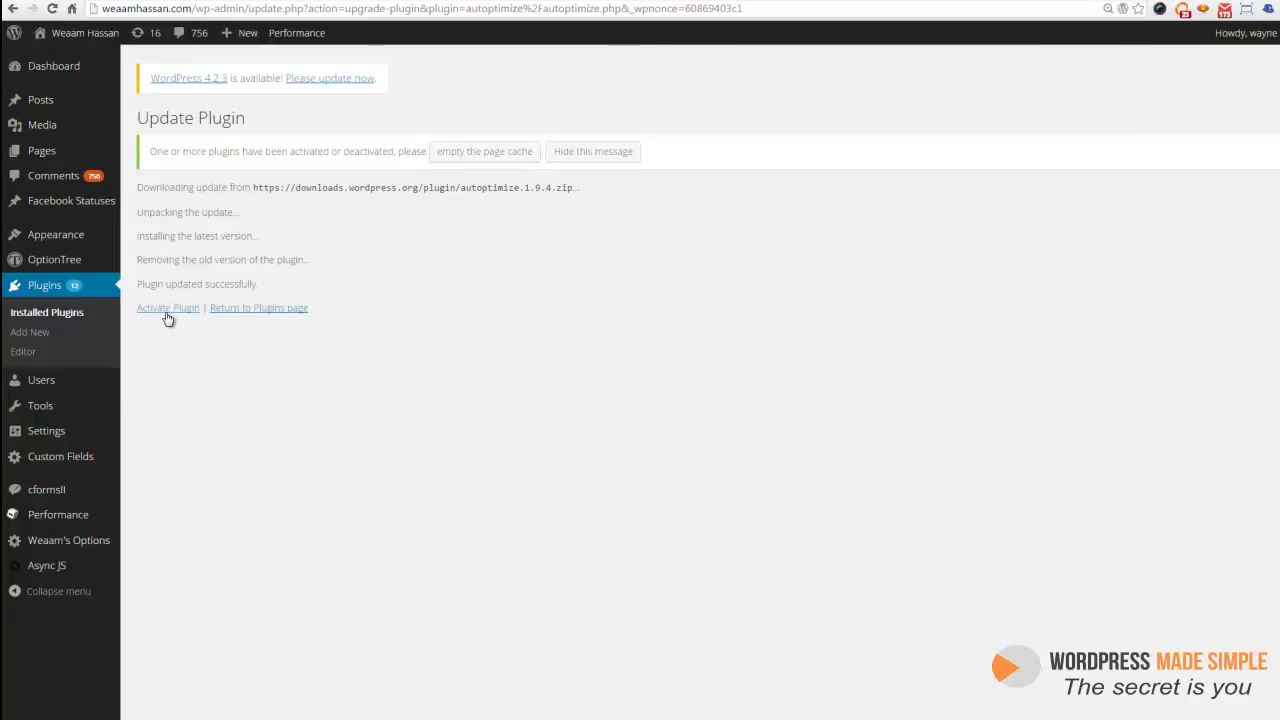
{"action": "left_click", "coordinate": [291, 312]}
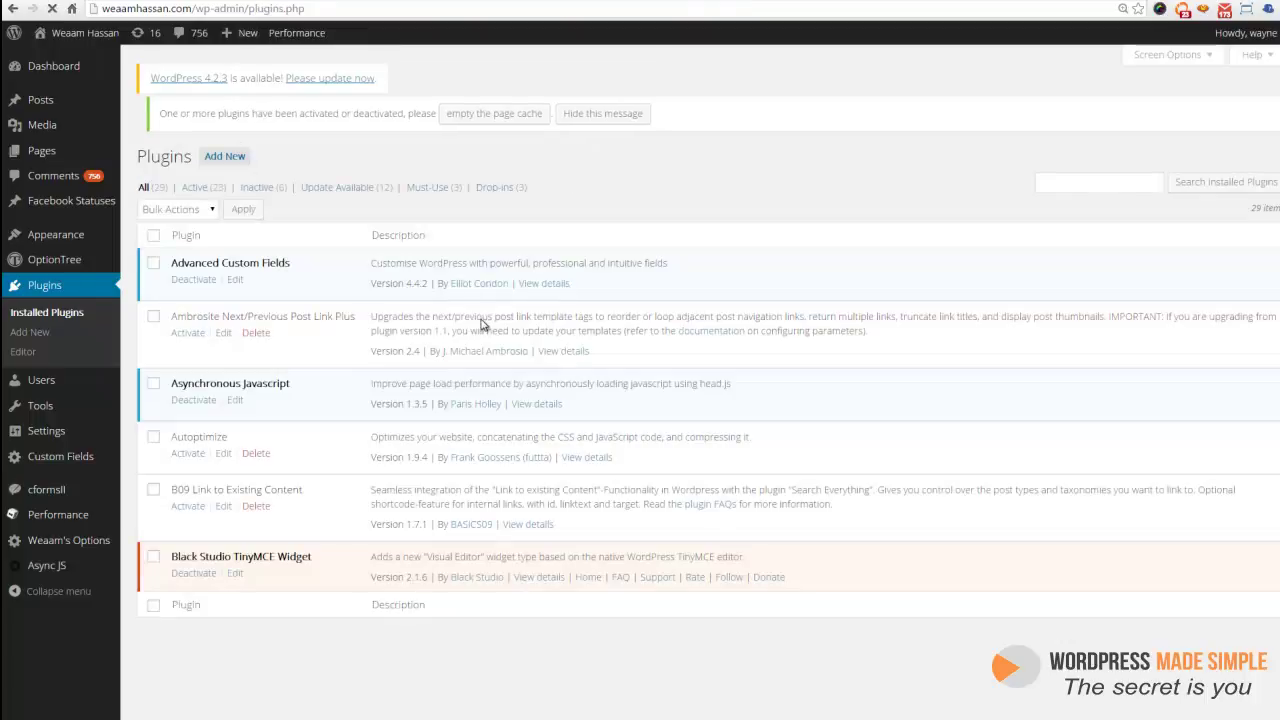
{"action": "scroll", "coordinate": [449, 352], "scroll_direction": "down", "scroll_amount": 1}
{"action": "scroll", "coordinate": [449, 357], "scroll_direction": "down", "scroll_amount": 5}
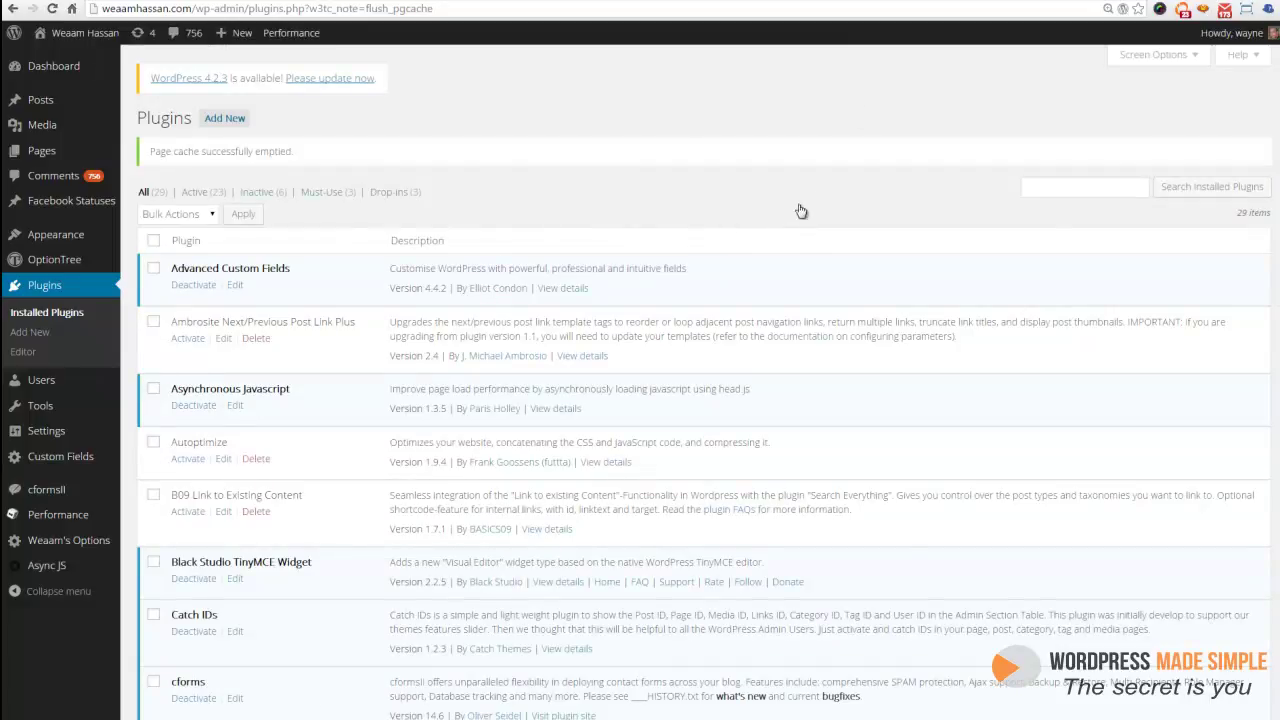
Step: Review the installed plugins list and copy the current WordPress version text from the dashboard's At a Glance box
{"action": "scroll", "coordinate": [800, 211], "scroll_direction": "down", "scroll_amount": 5}
{"action": "scroll", "coordinate": [770, 280], "scroll_direction": "up", "scroll_amount": 5}
{"action": "left_click", "coordinate": [60, 68]}
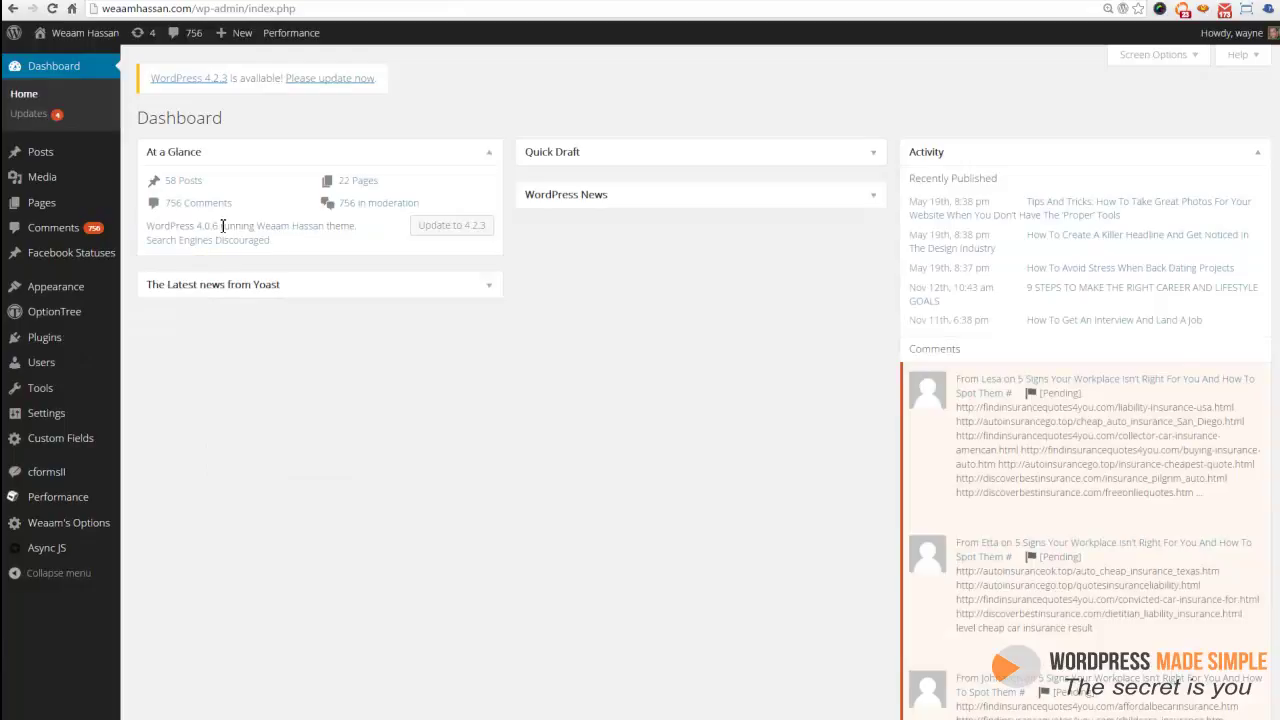
{"action": "left_click_drag", "start_coordinate": [220, 226], "coordinate": [147, 227]}
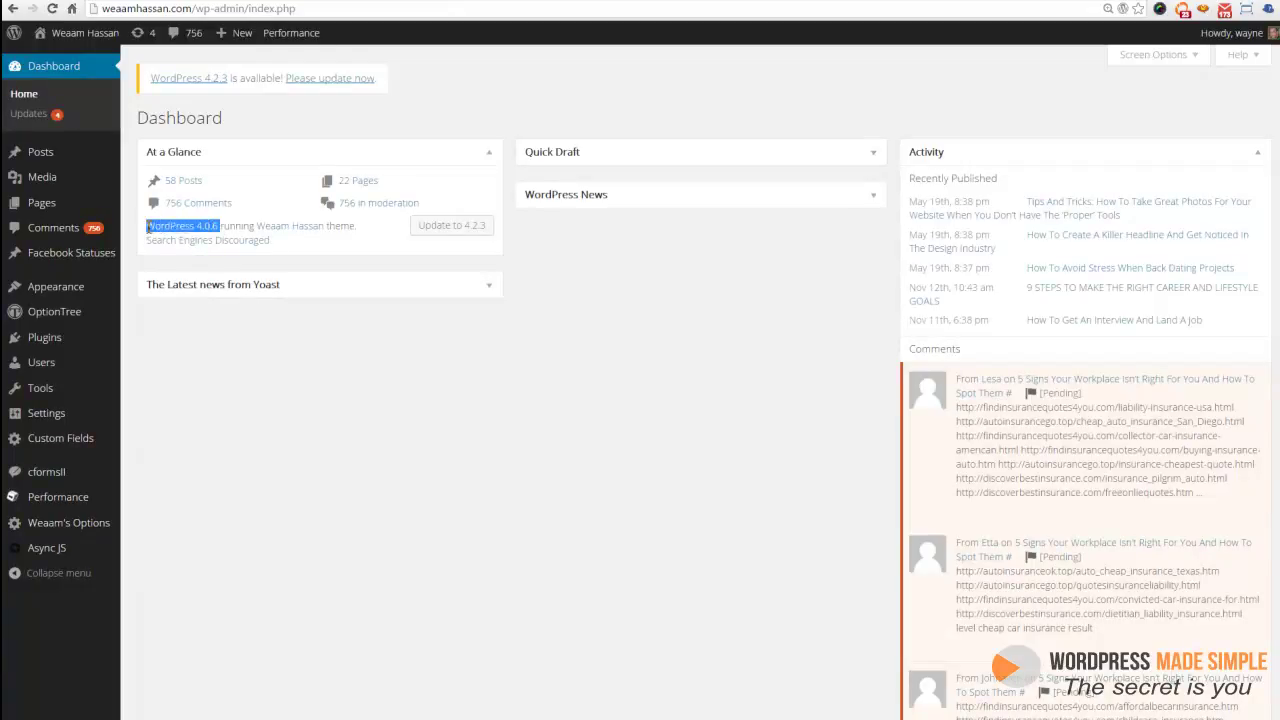
{"action": "right_click", "coordinate": [150, 228]}
{"action": "left_click", "coordinate": [184, 240]}
Step: In phpMyAdmin, export the weaamh_wrdp1 database with the Quick method as SQL, adding -hostgator to the saved file's name
{"action": "key", "text": "alt+Tab"}
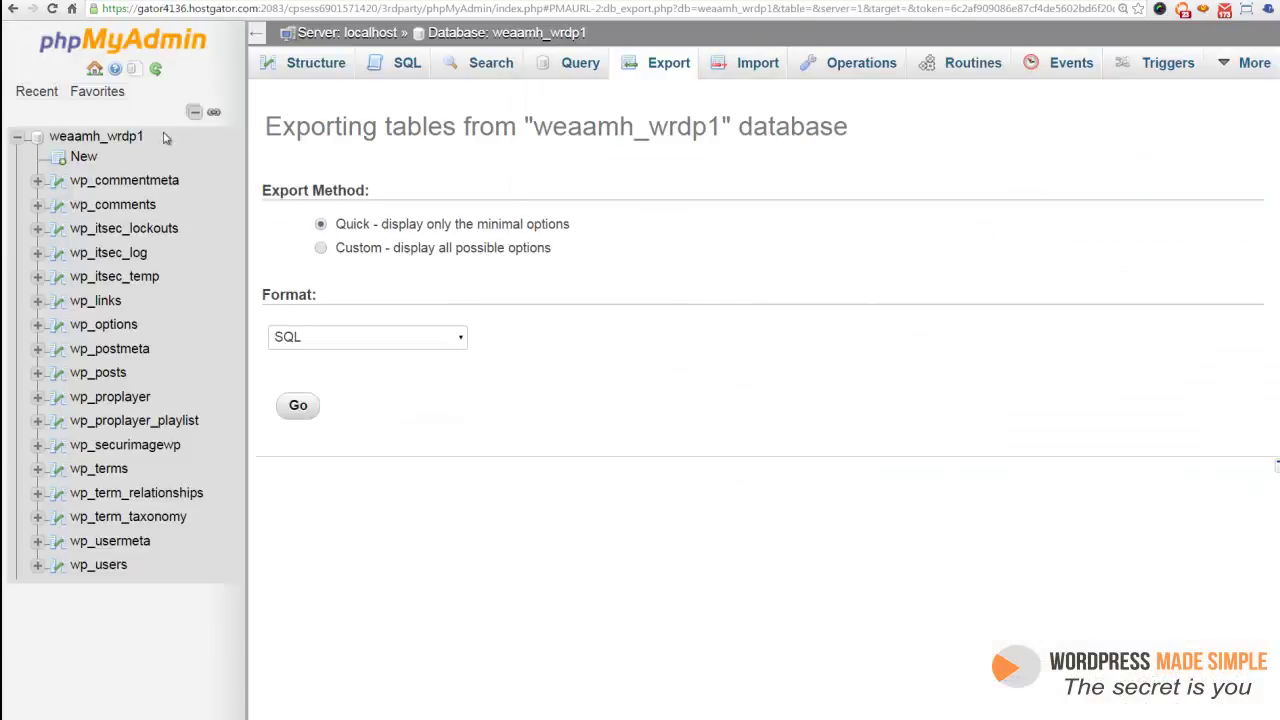
{"action": "left_click", "coordinate": [150, 48]}
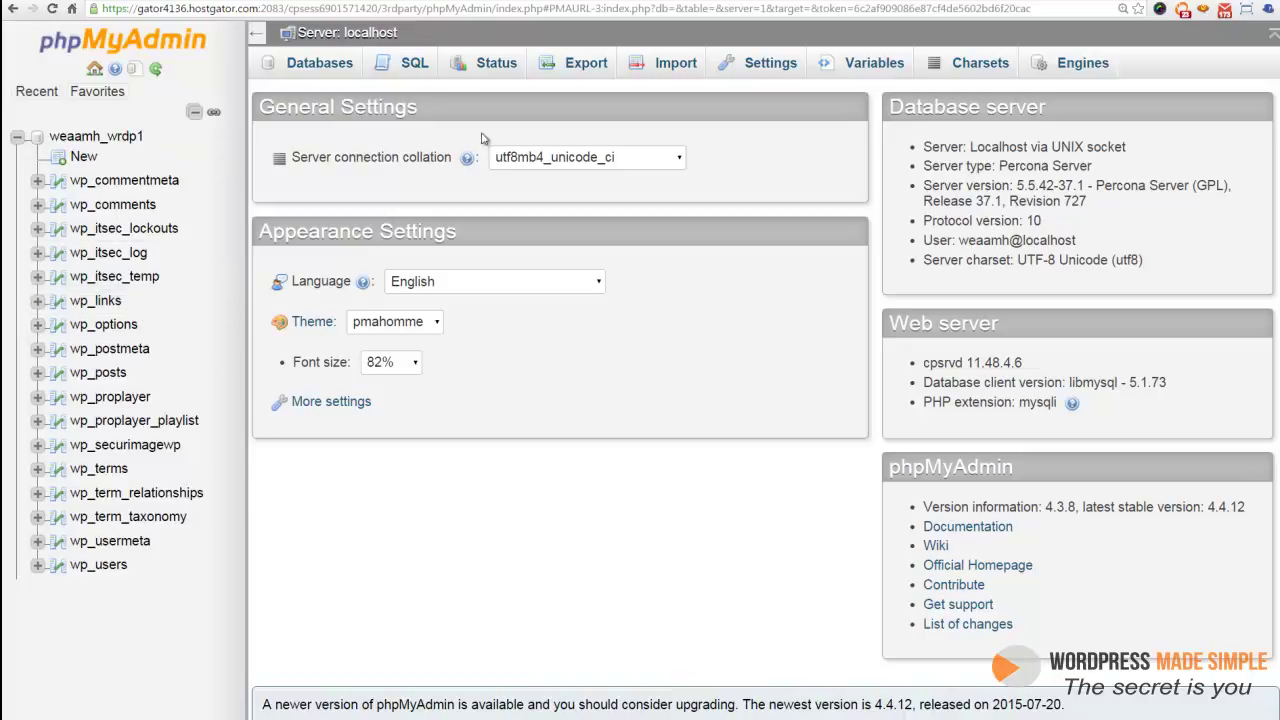
{"action": "left_click", "coordinate": [104, 137]}
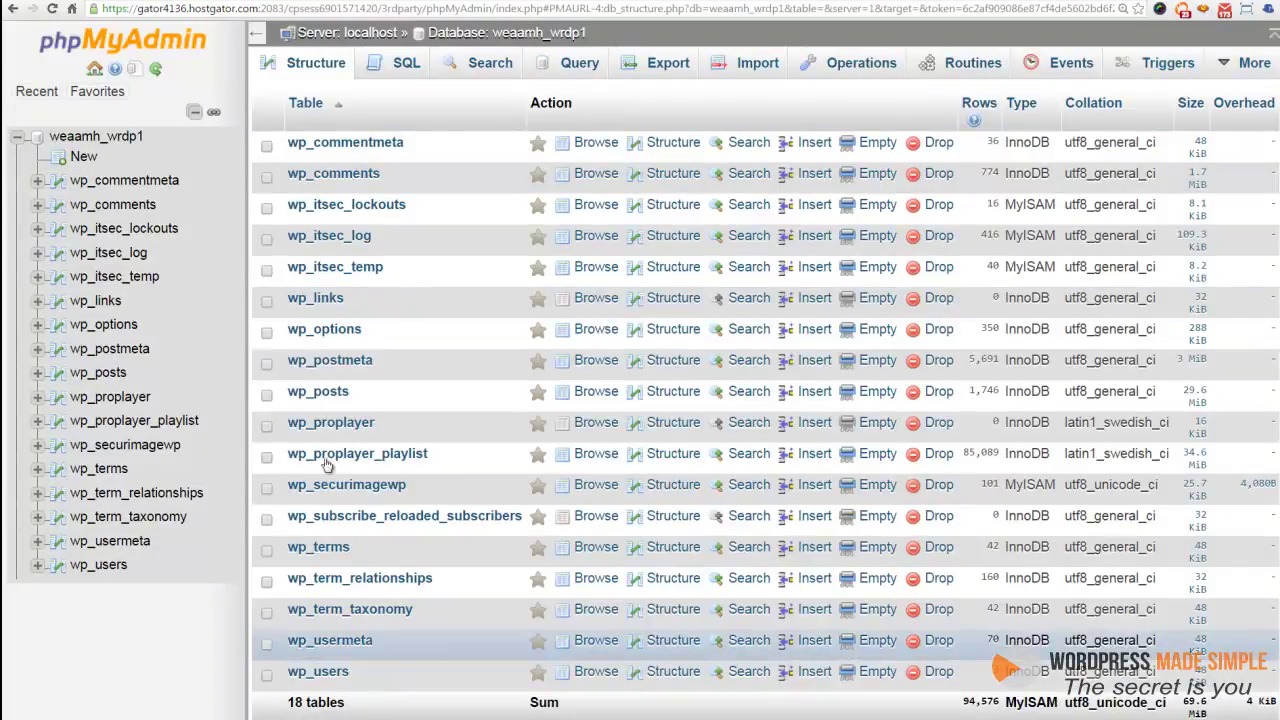
{"action": "left_click", "coordinate": [670, 68]}
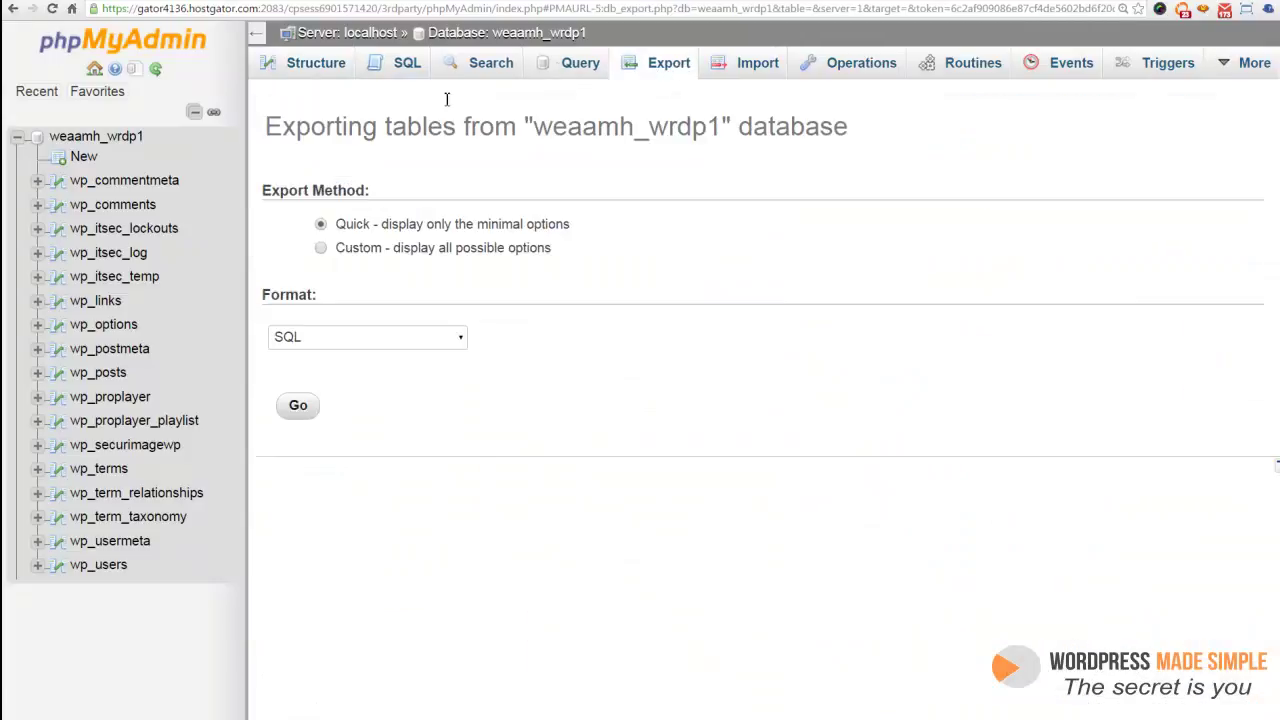
{"action": "left_click", "coordinate": [298, 408]}
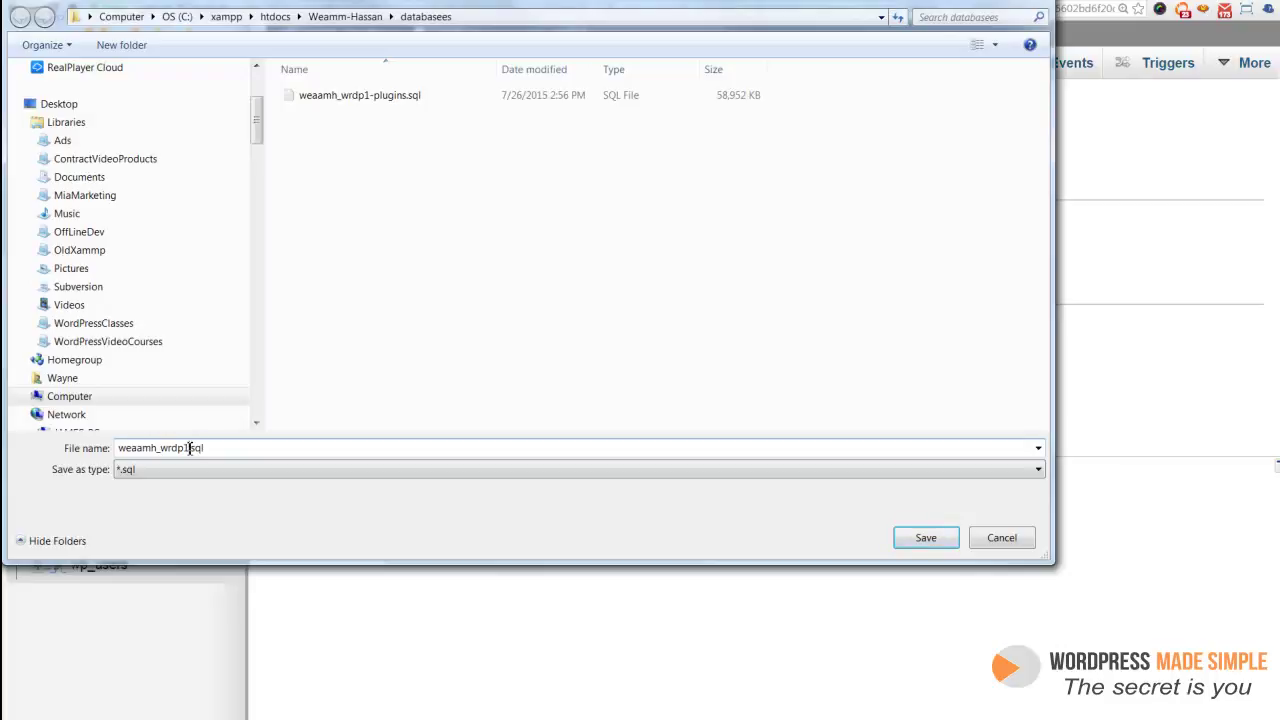
{"action": "type", "text": "-hostgator"}
{"action": "key", "text": "Return"}
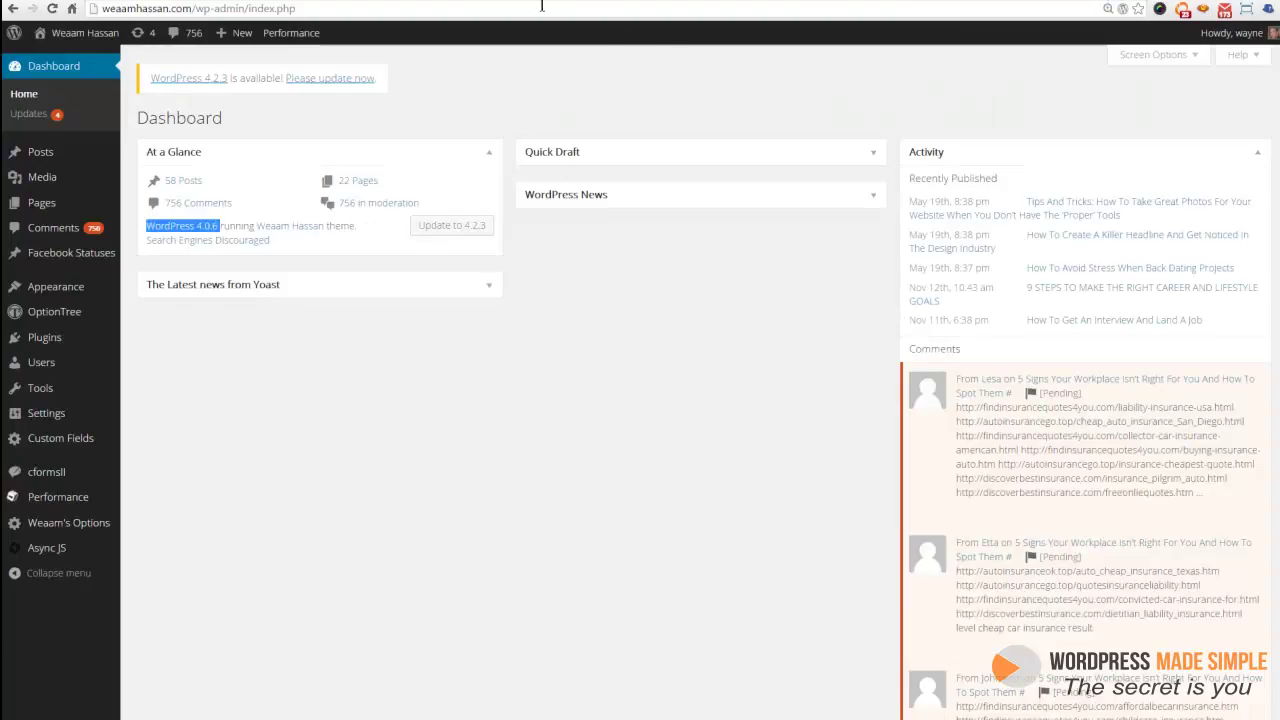
Step: Update the WordPress core to version 4.2.3
{"action": "left_click", "coordinate": [356, 80]}
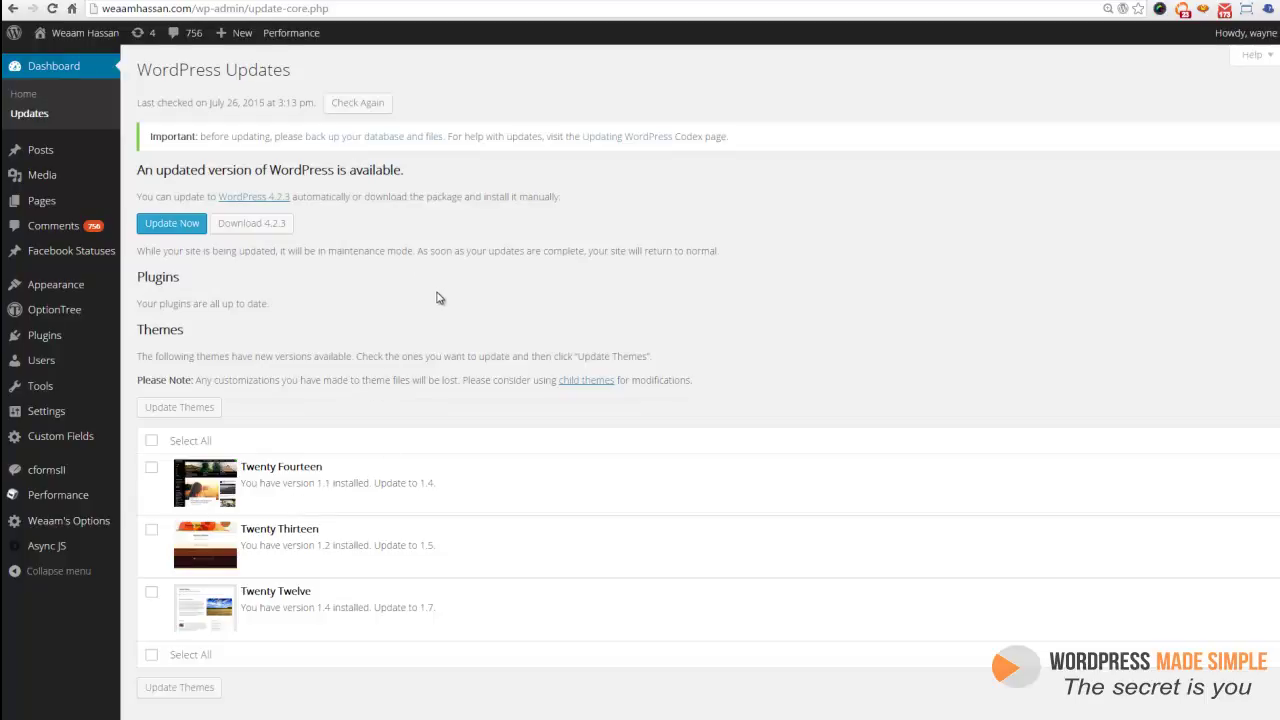
{"action": "left_click", "coordinate": [185, 232]}
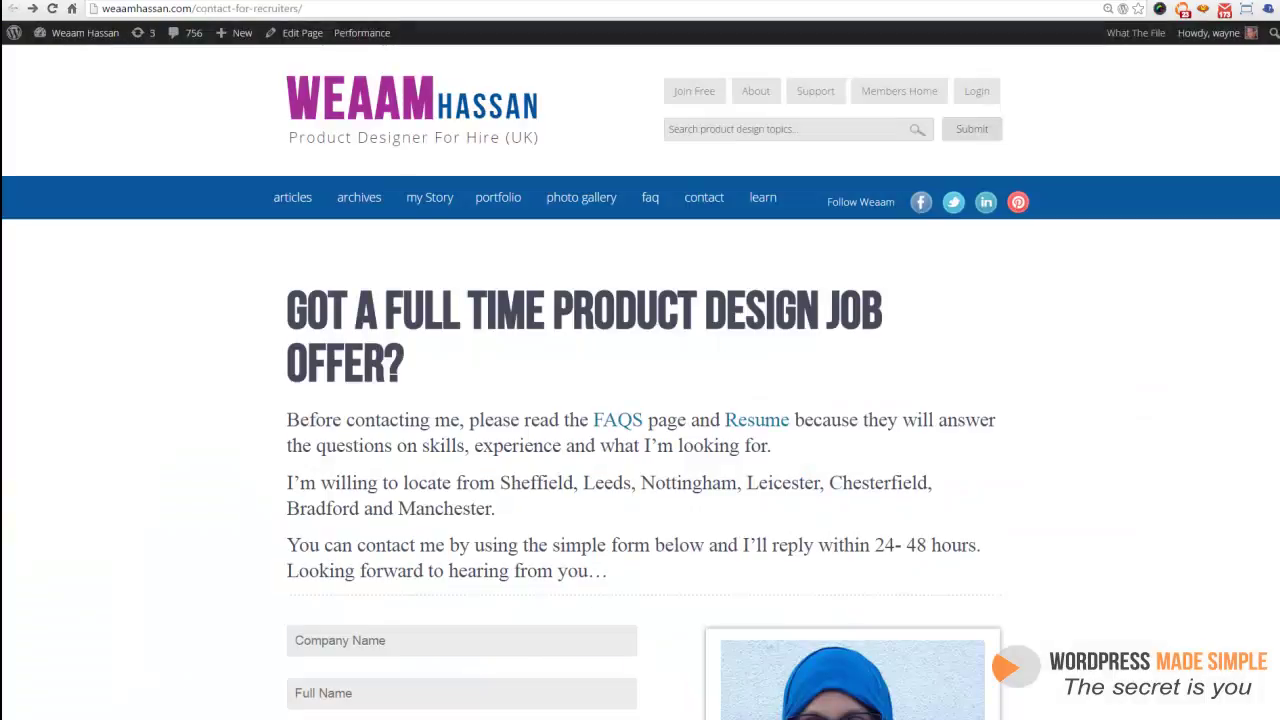
Step: Reload the recruiters contact page and look through its content and form to test it after the core update
{"action": "left_click", "coordinate": [52, 8]}
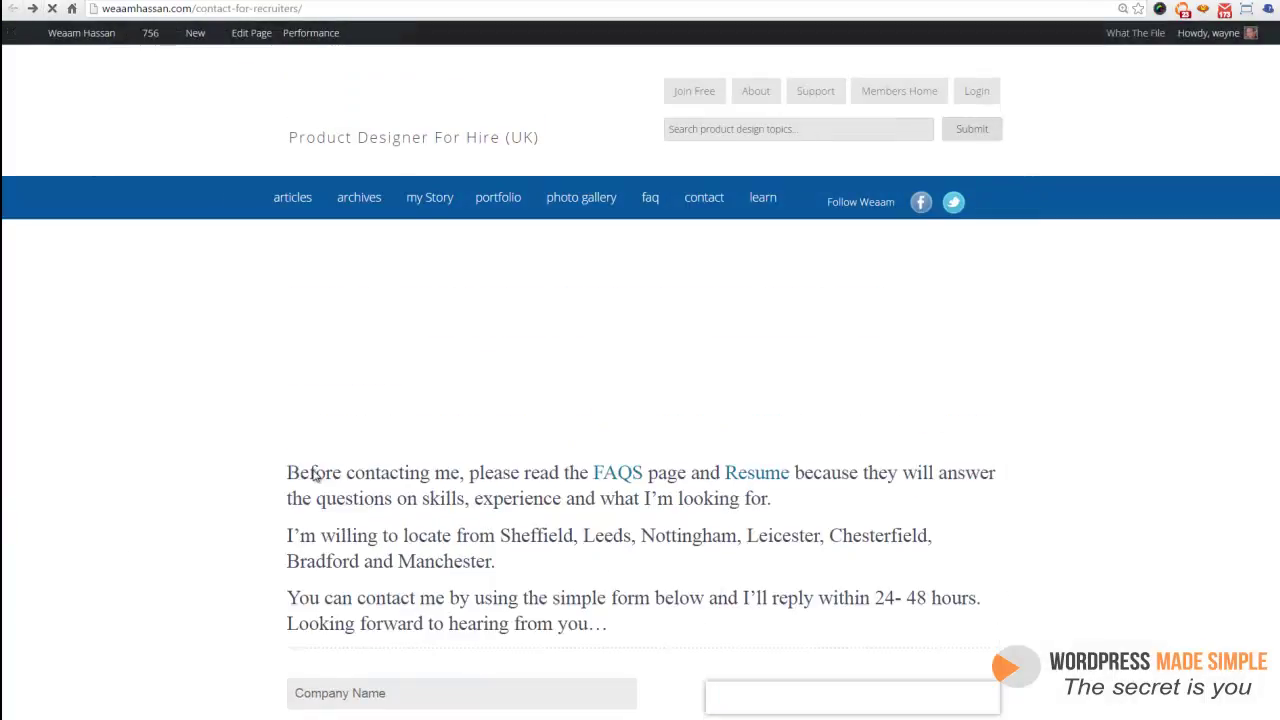
{"action": "scroll", "coordinate": [370, 475], "scroll_direction": "down", "scroll_amount": 5}
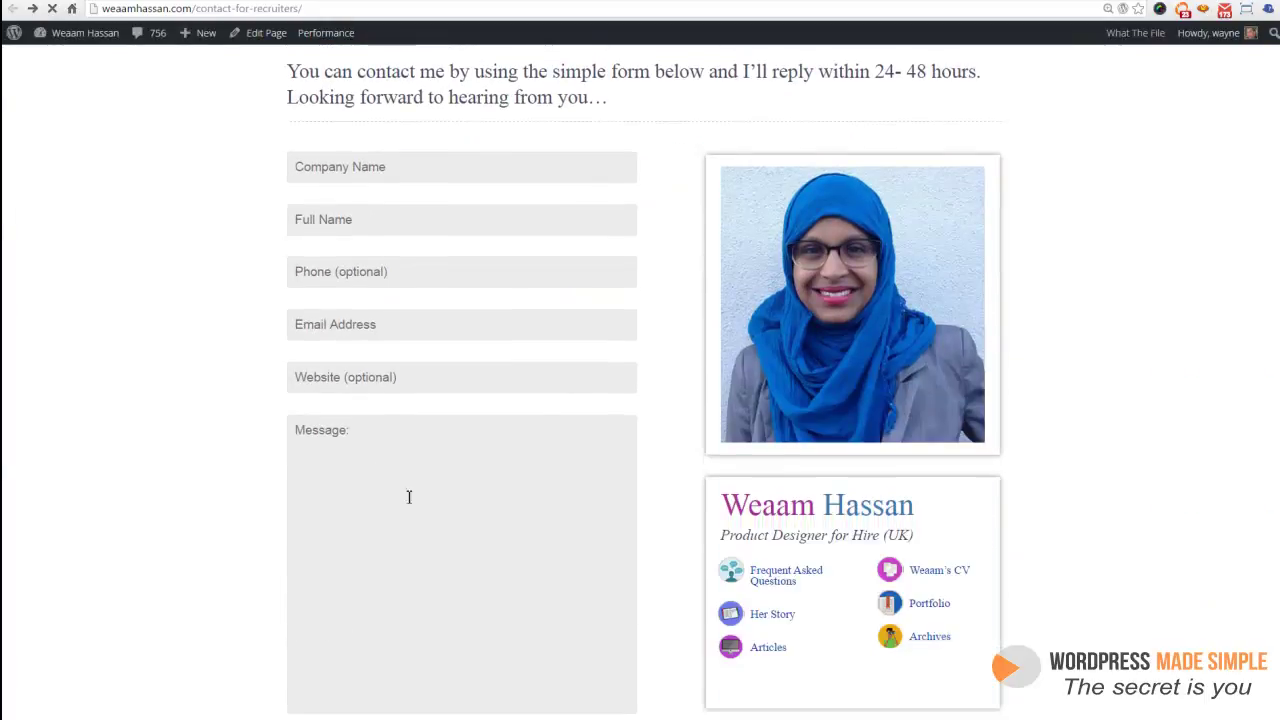
{"action": "scroll", "coordinate": [385, 480], "scroll_direction": "down", "scroll_amount": 5}
{"action": "scroll", "coordinate": [455, 535], "scroll_direction": "up", "scroll_amount": 10}
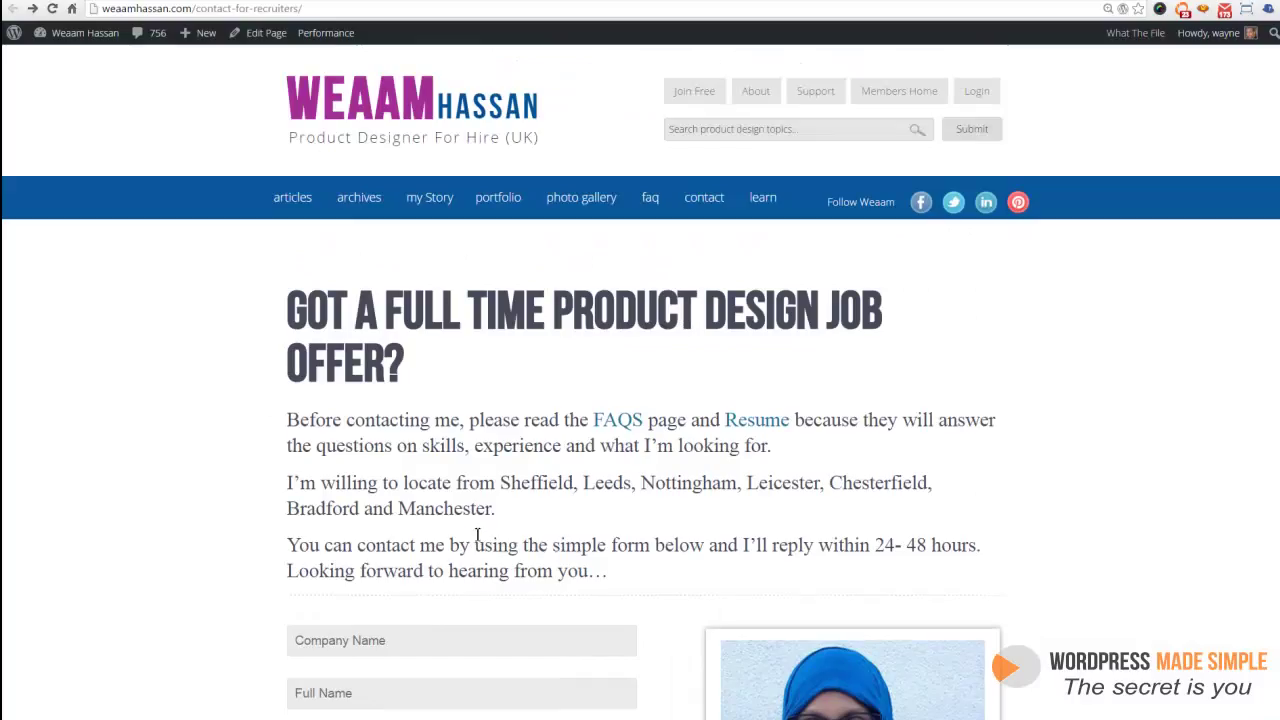
Step: Open the live home page from the site logo and examine its banner, articles and sidebar after the core update
{"action": "left_click", "coordinate": [432, 120]}
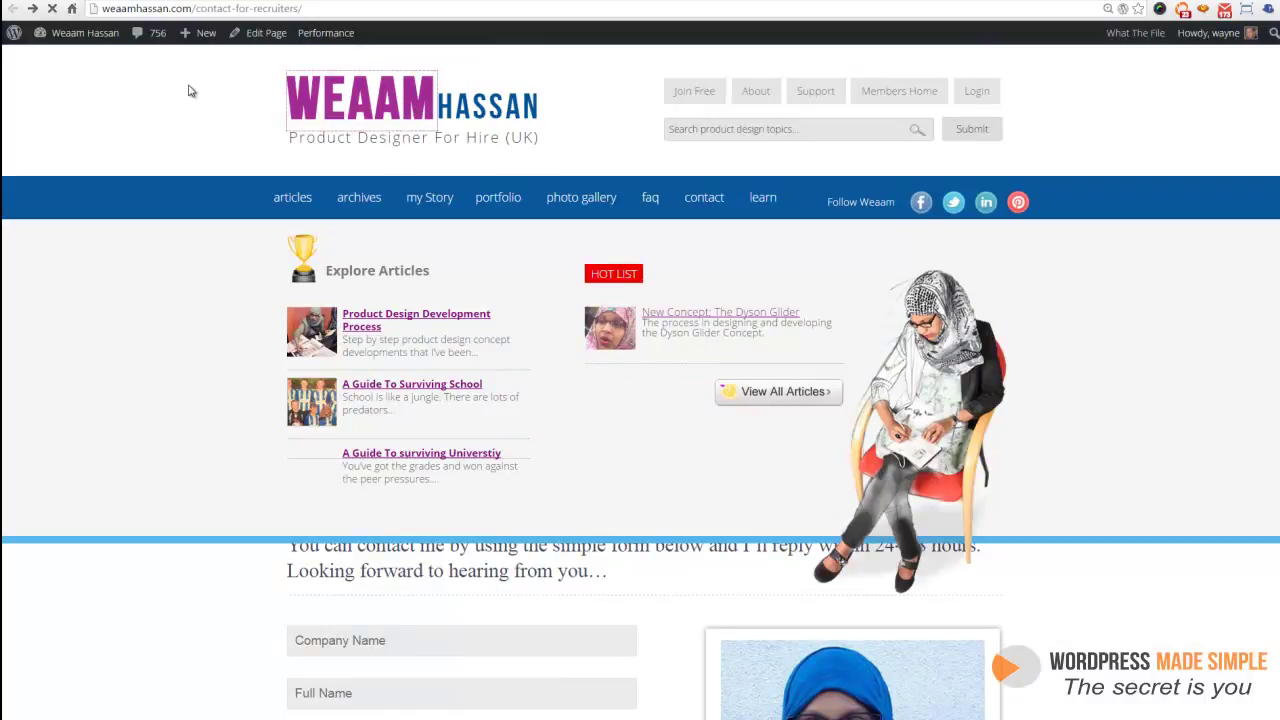
{"action": "scroll", "coordinate": [174, 420], "scroll_direction": "down", "scroll_amount": 6}
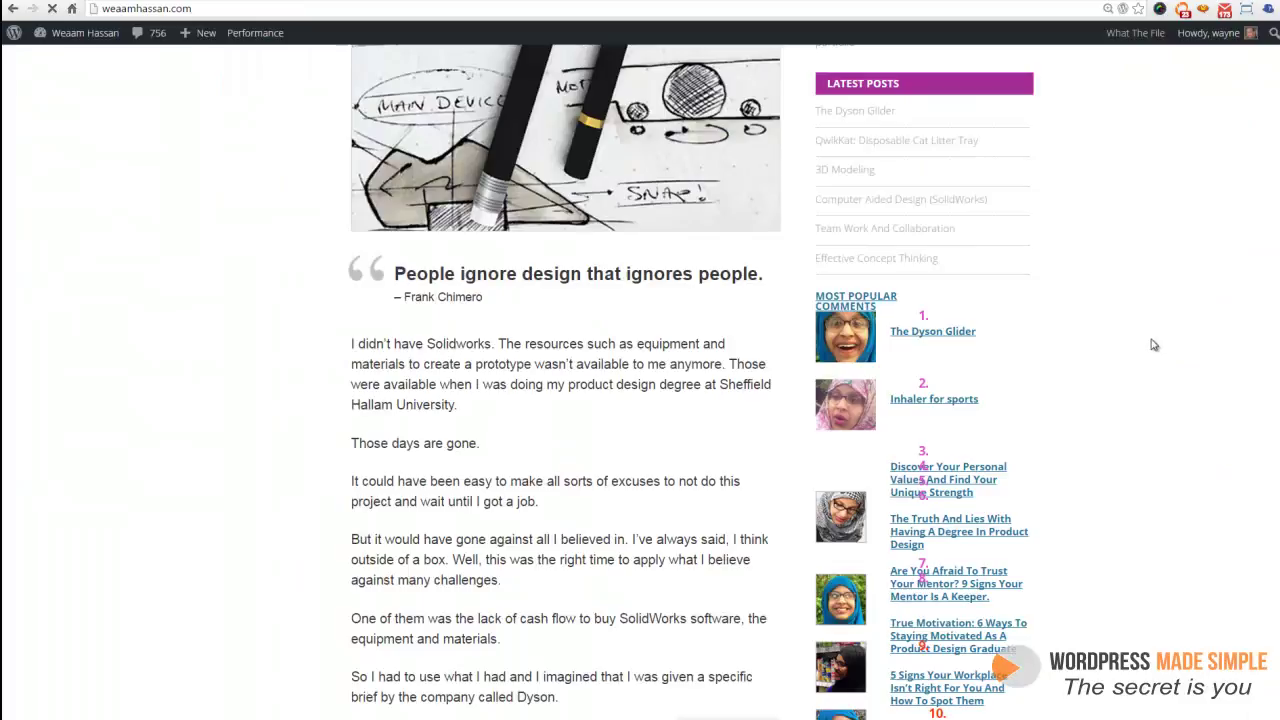
{"action": "scroll", "coordinate": [1160, 342], "scroll_direction": "down", "scroll_amount": 10}
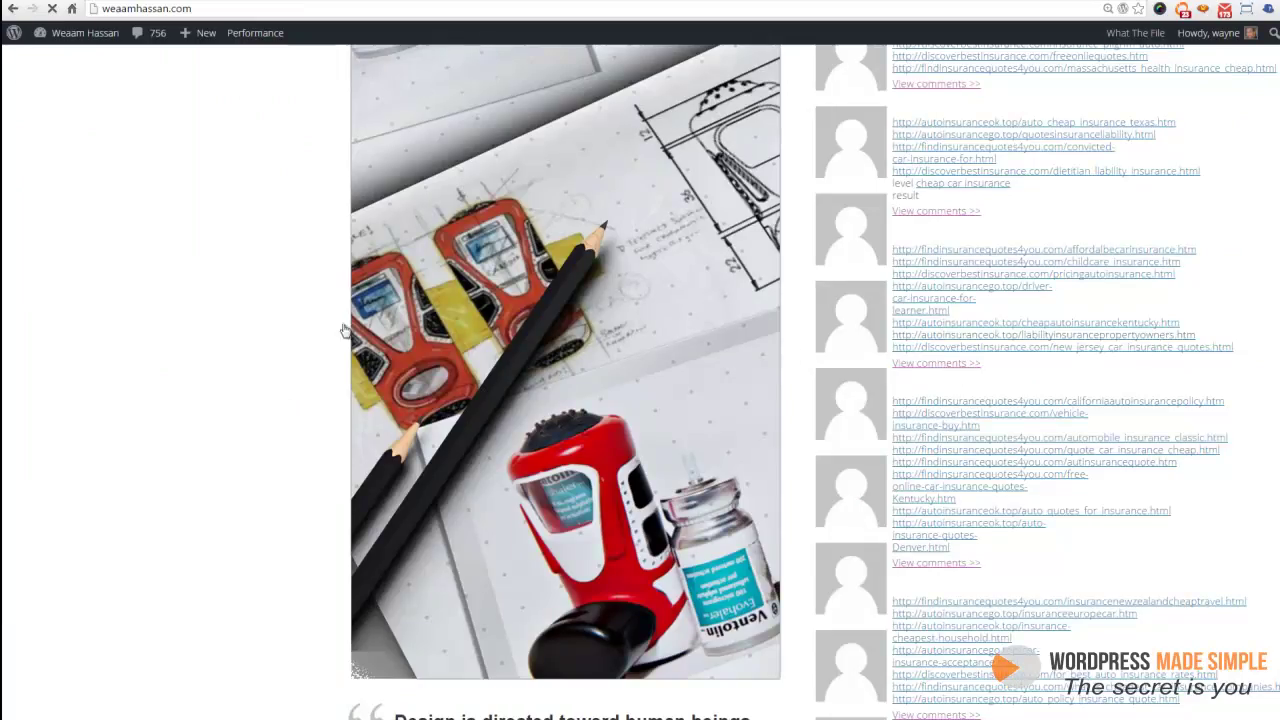
{"action": "scroll", "coordinate": [330, 326], "scroll_direction": "up", "scroll_amount": 20}
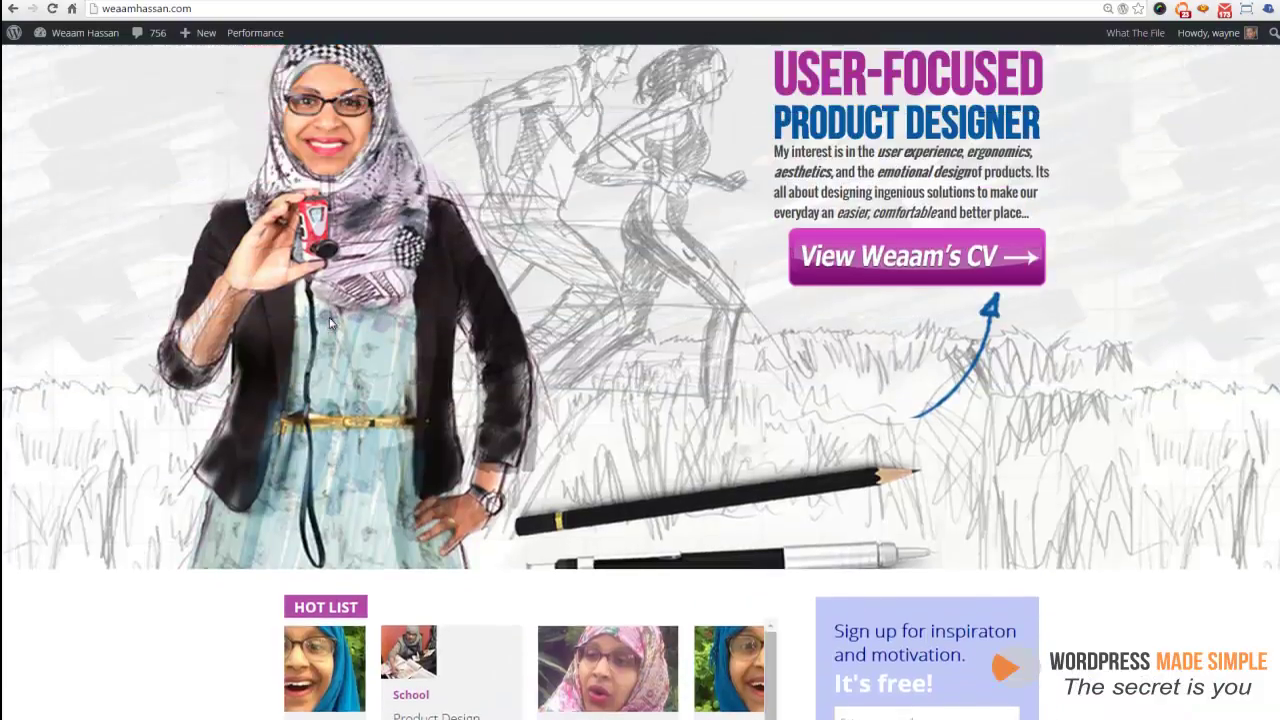
{"action": "scroll", "coordinate": [608, 368], "scroll_direction": "up", "scroll_amount": 3}
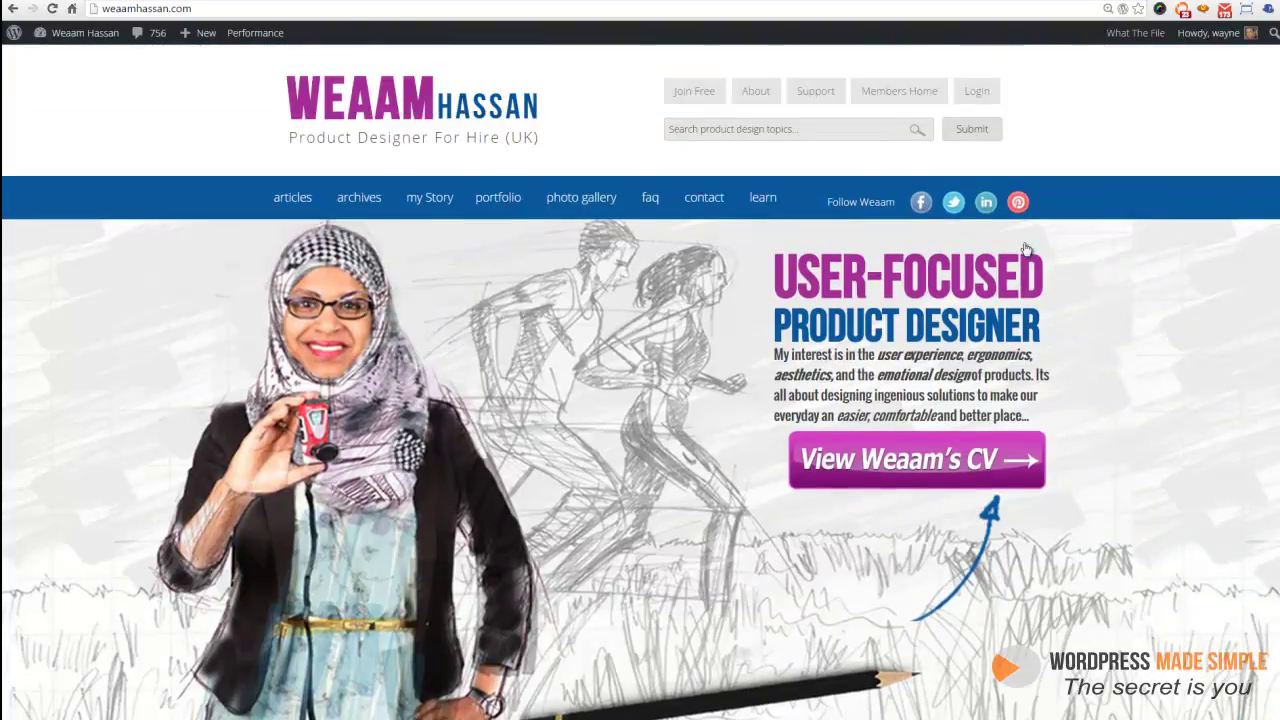